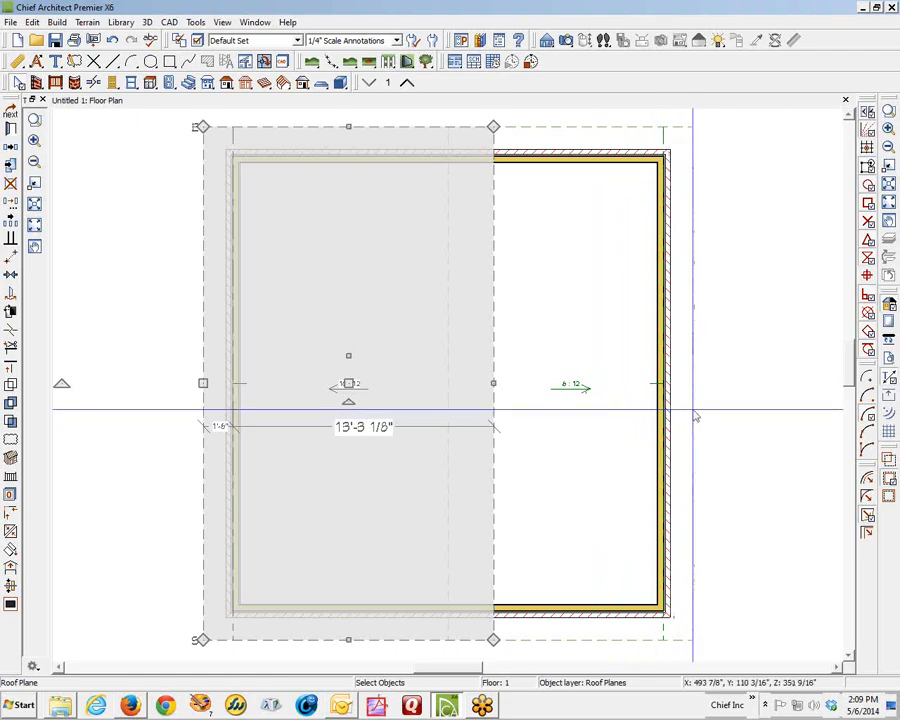
- Create a perspective full overview of the model and tile it beside the floor plan
{"action": "left_click", "coordinate": [695, 416]}
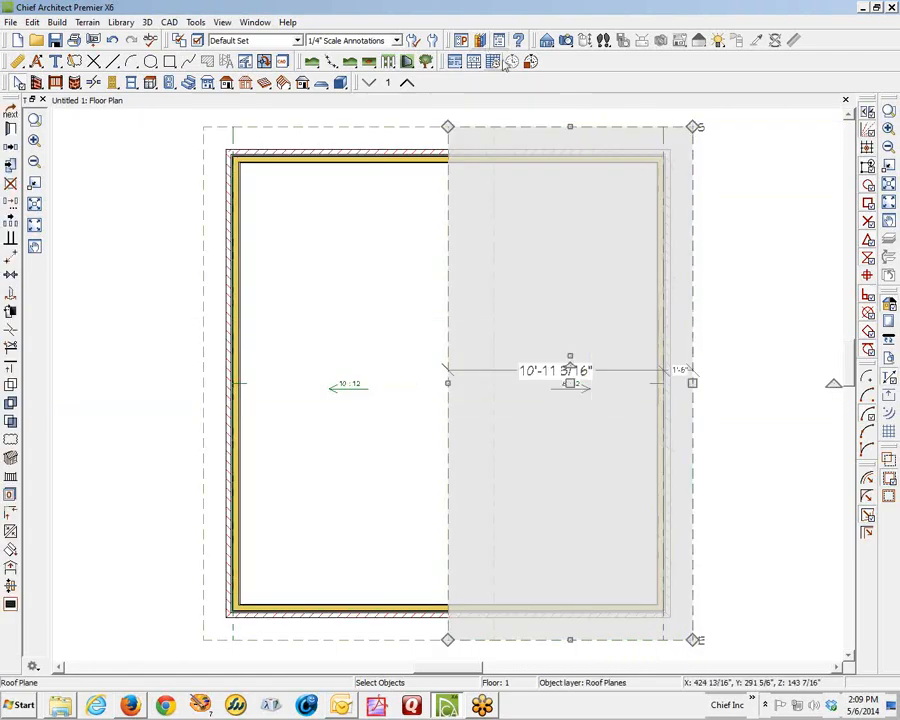
{"action": "left_click", "coordinate": [566, 41]}
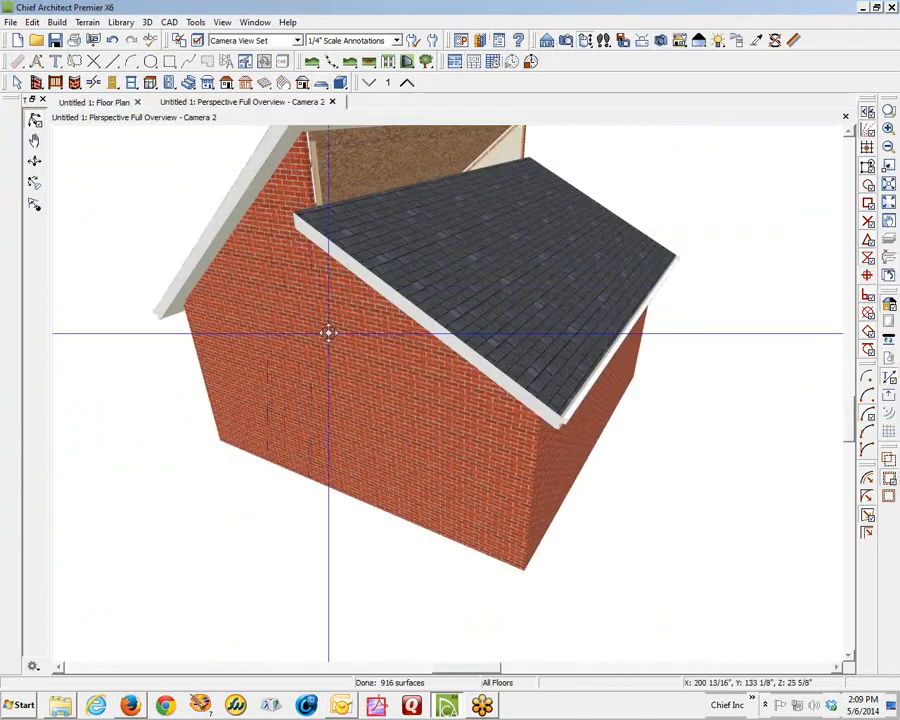
{"action": "scroll", "coordinate": [329, 333], "scroll_direction": "down", "scroll_amount": 2}
{"action": "left_click_drag", "start_coordinate": [343, 271], "coordinate": [375, 263]}
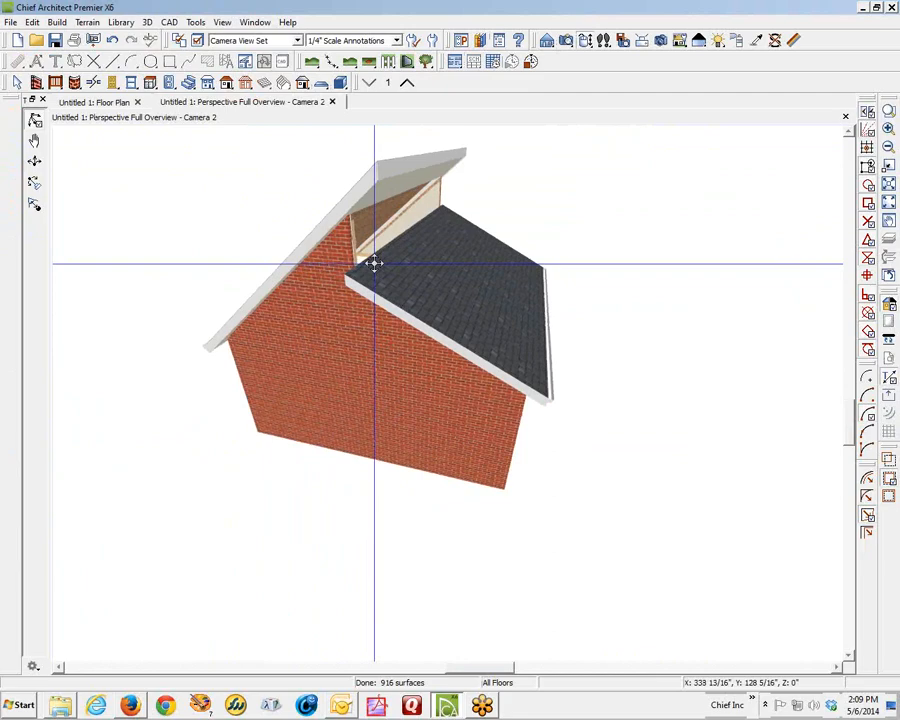
{"action": "left_click_drag", "start_coordinate": [375, 263], "coordinate": [350, 282]}
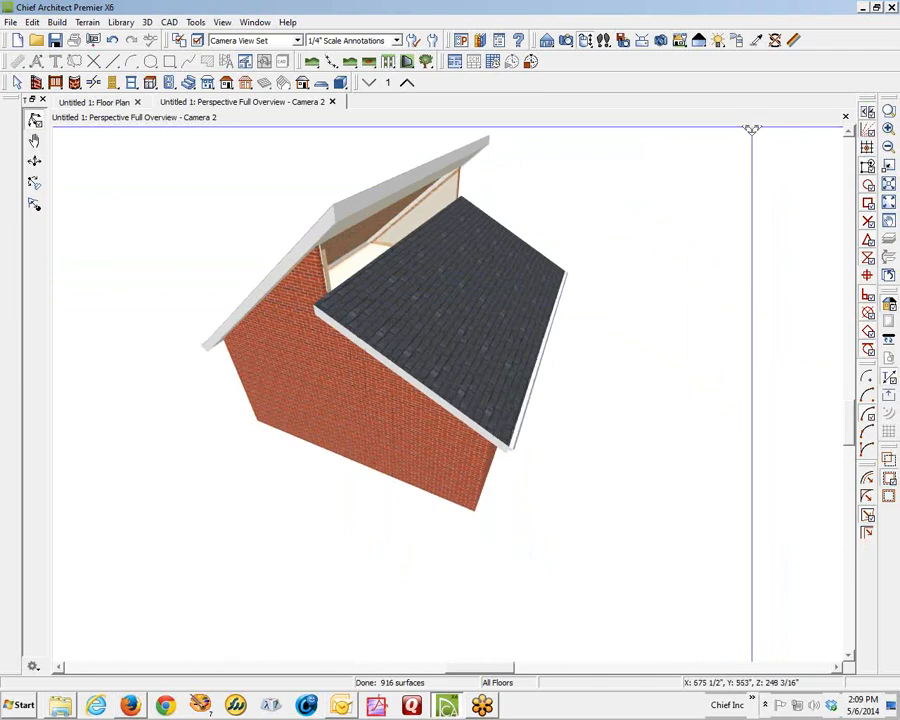
{"action": "left_click_drag", "start_coordinate": [752, 126], "coordinate": [757, 133]}
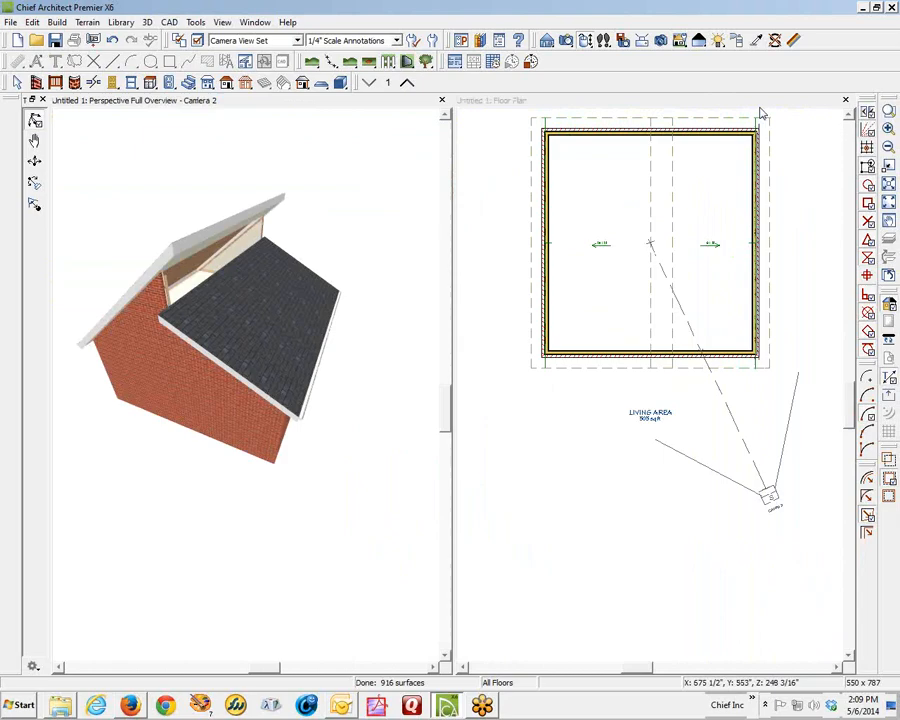
- Turn off the ceiling over the room in its structure settings
{"action": "left_click", "coordinate": [849, 117]}
{"action": "left_click", "coordinate": [849, 117]}
{"action": "left_click", "coordinate": [849, 117]}
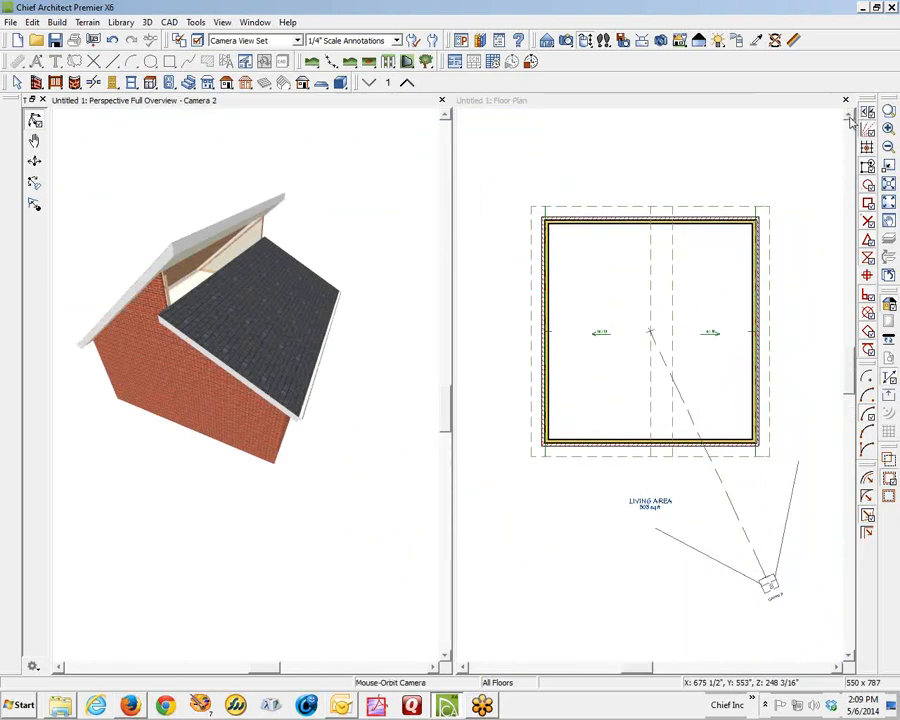
{"action": "scroll", "coordinate": [697, 305], "scroll_direction": "up", "scroll_amount": 1}
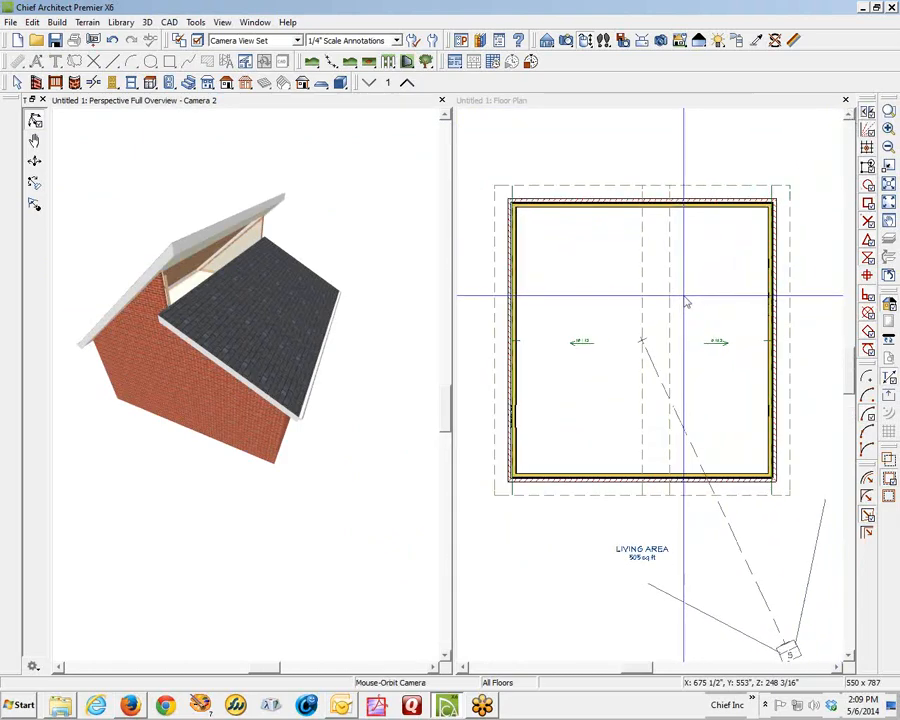
{"action": "right_click", "coordinate": [580, 319]}
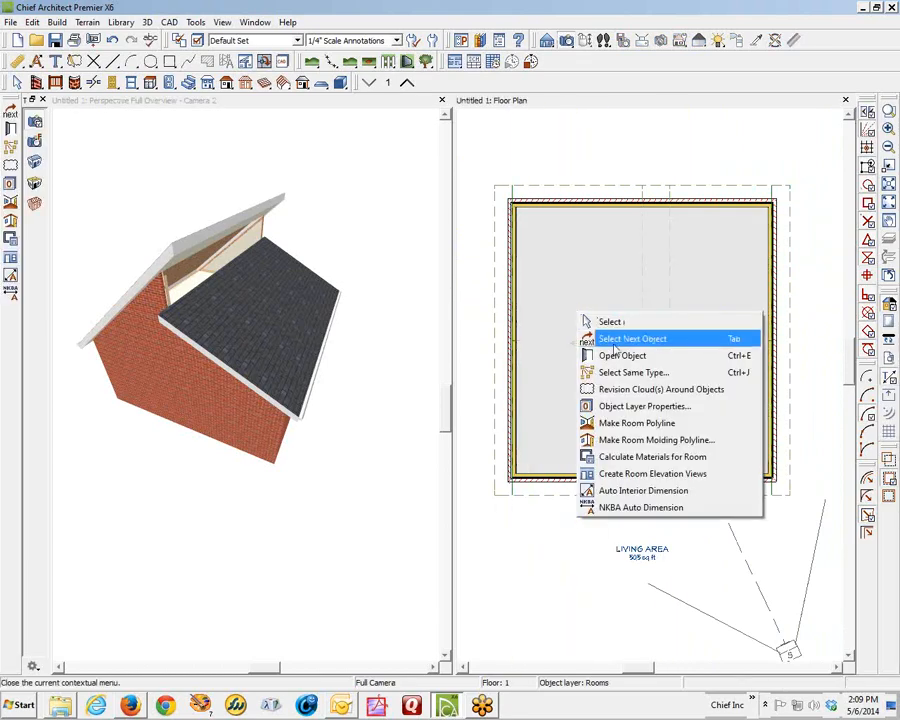
{"action": "left_click", "coordinate": [612, 355]}
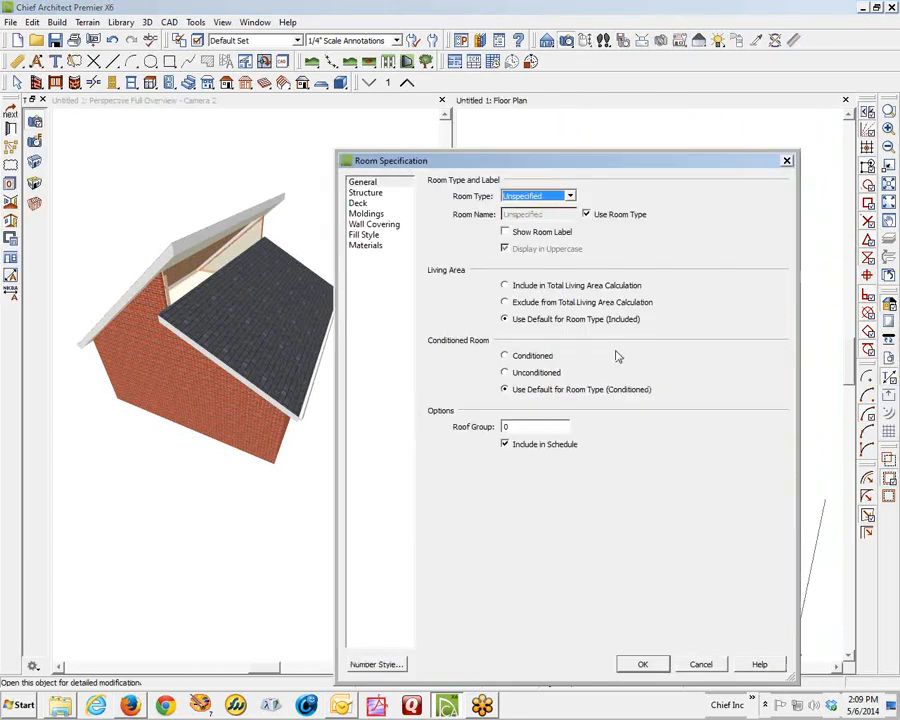
{"action": "left_click", "coordinate": [365, 193]}
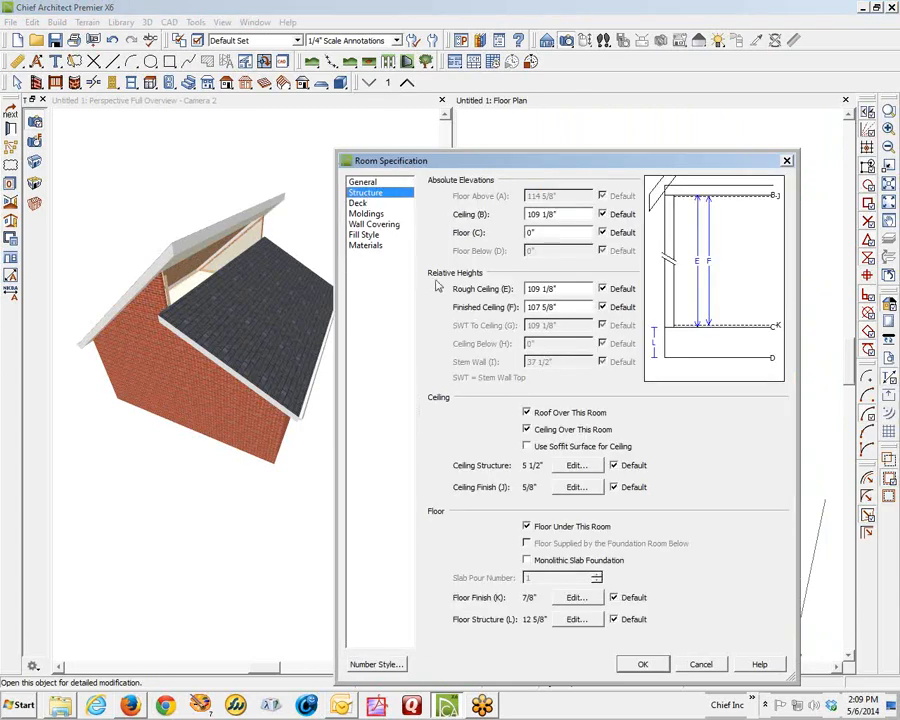
{"action": "left_click", "coordinate": [540, 432]}
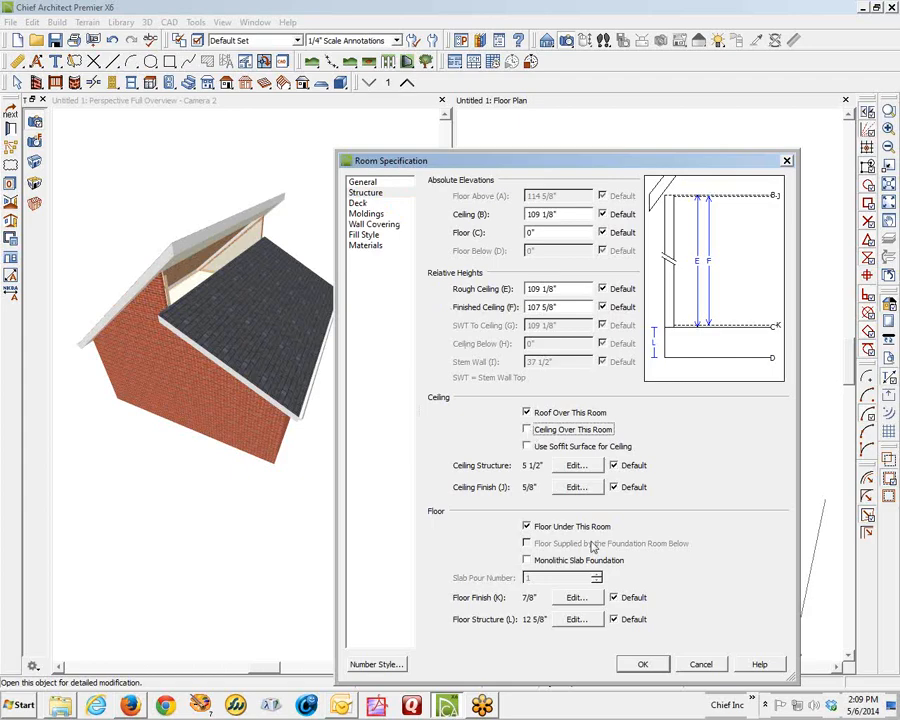
{"action": "left_click", "coordinate": [641, 665]}
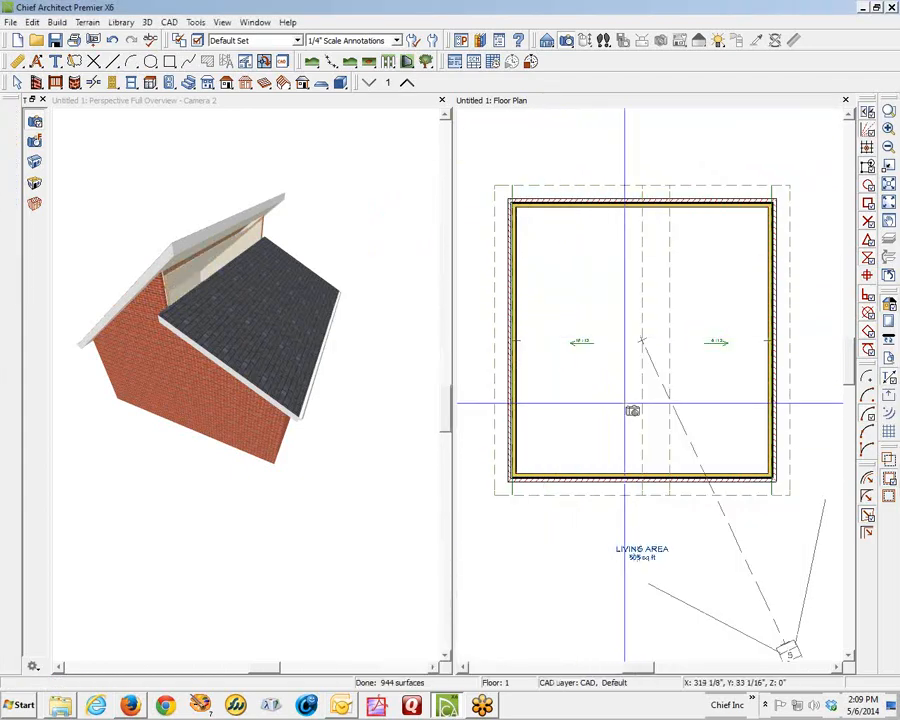
{"action": "left_click_drag", "start_coordinate": [648, 472], "coordinate": [685, 263]}
{"action": "left_click", "coordinate": [845, 117]}
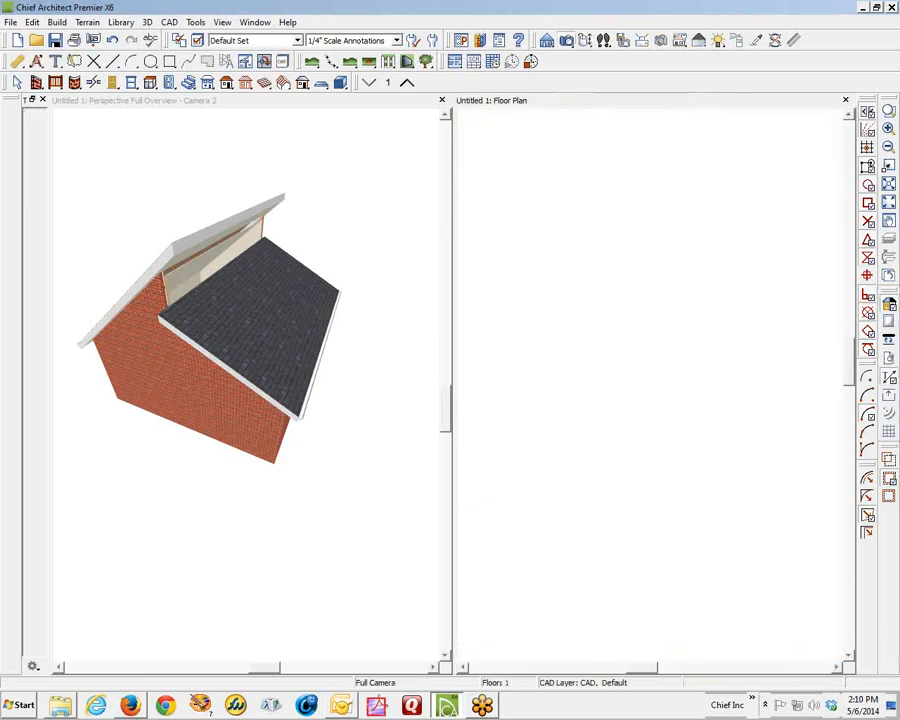
{"action": "scroll", "coordinate": [687, 355], "scroll_direction": "up", "scroll_amount": 3}
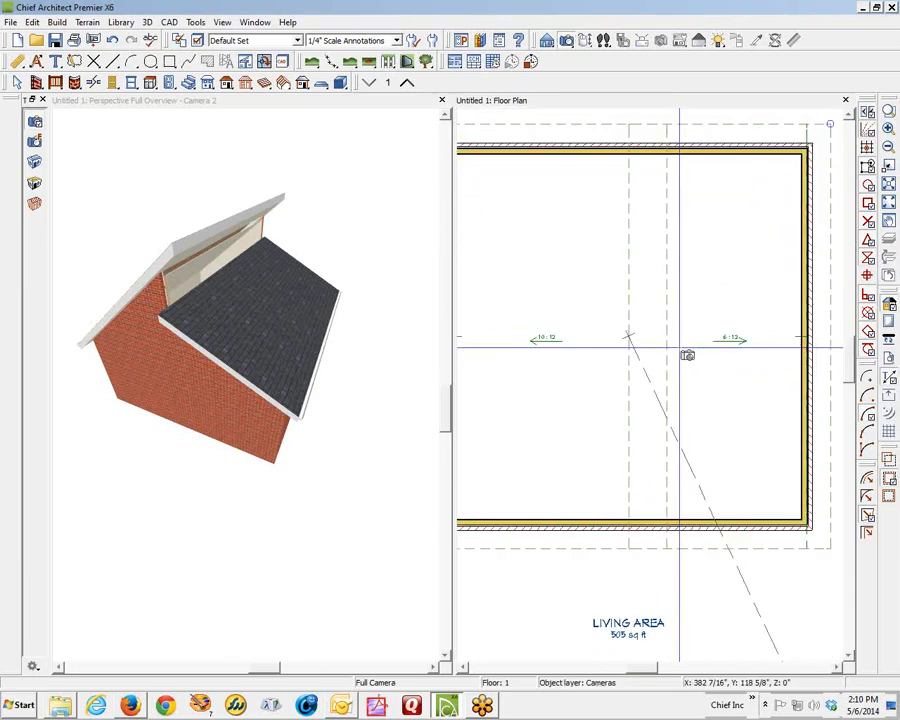
{"action": "key", "text": "space"}
{"action": "left_click", "coordinate": [740, 370]}
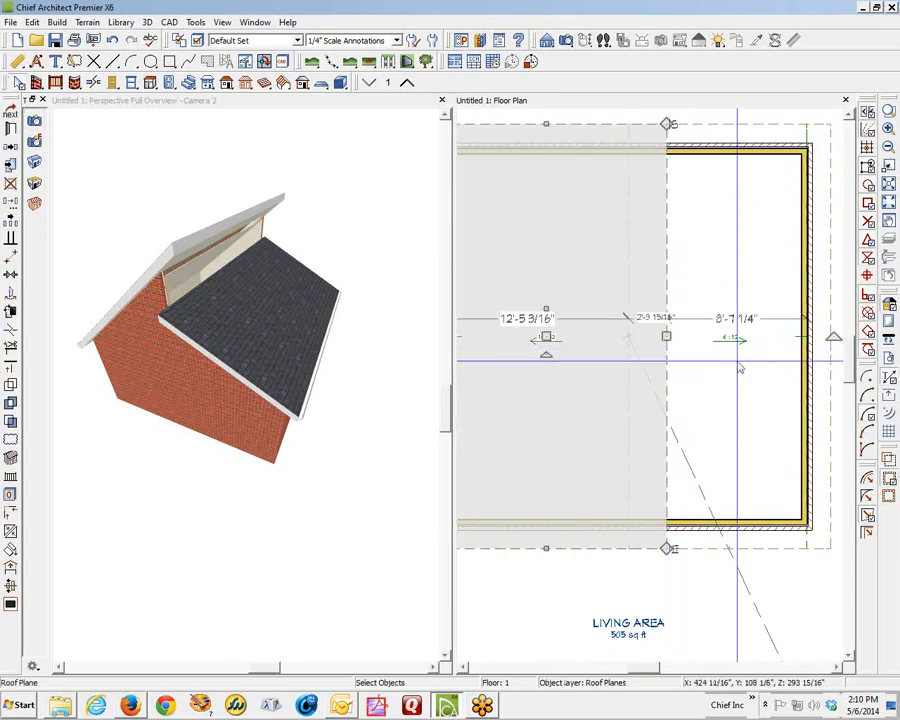
{"action": "key", "text": "Escape"}
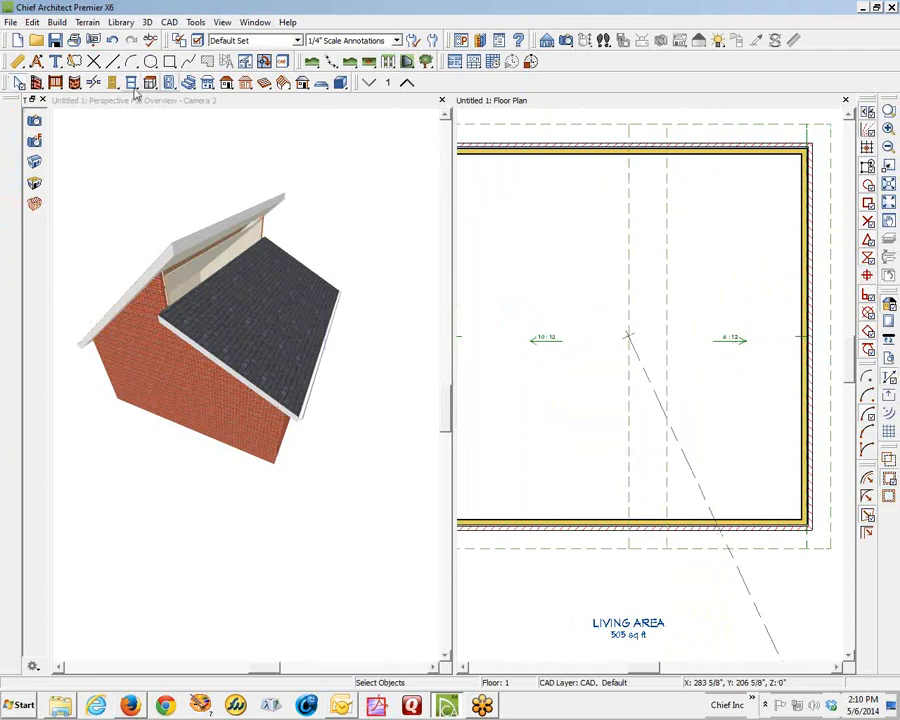
- On the attic floor, show the reference floor and draw a straight exterior wall along the 6:12 roof plane's upper edge
{"action": "left_click", "coordinate": [36, 84]}
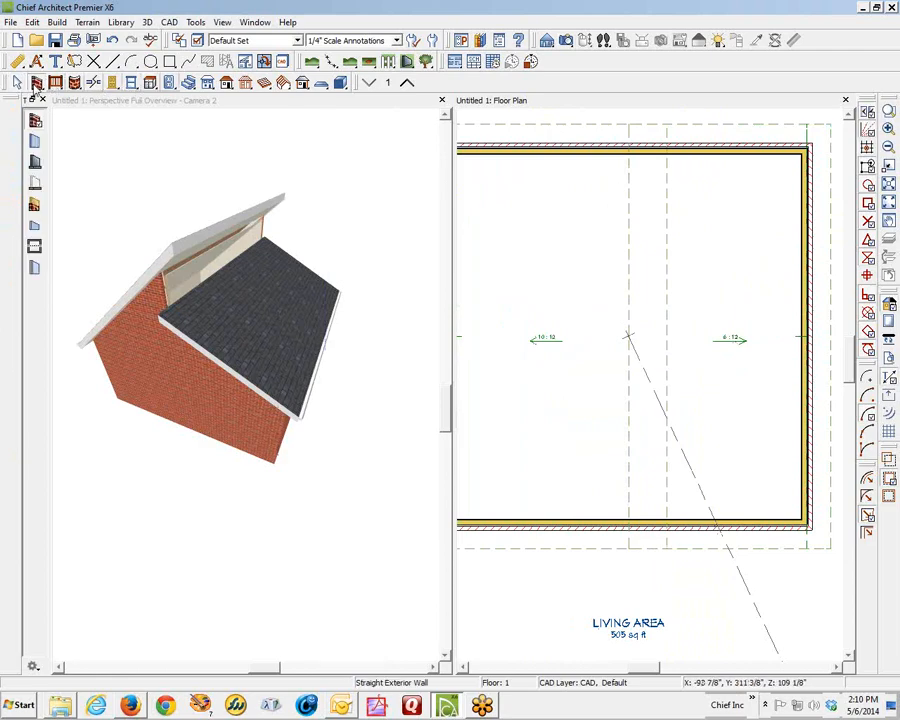
{"action": "left_click", "coordinate": [408, 85]}
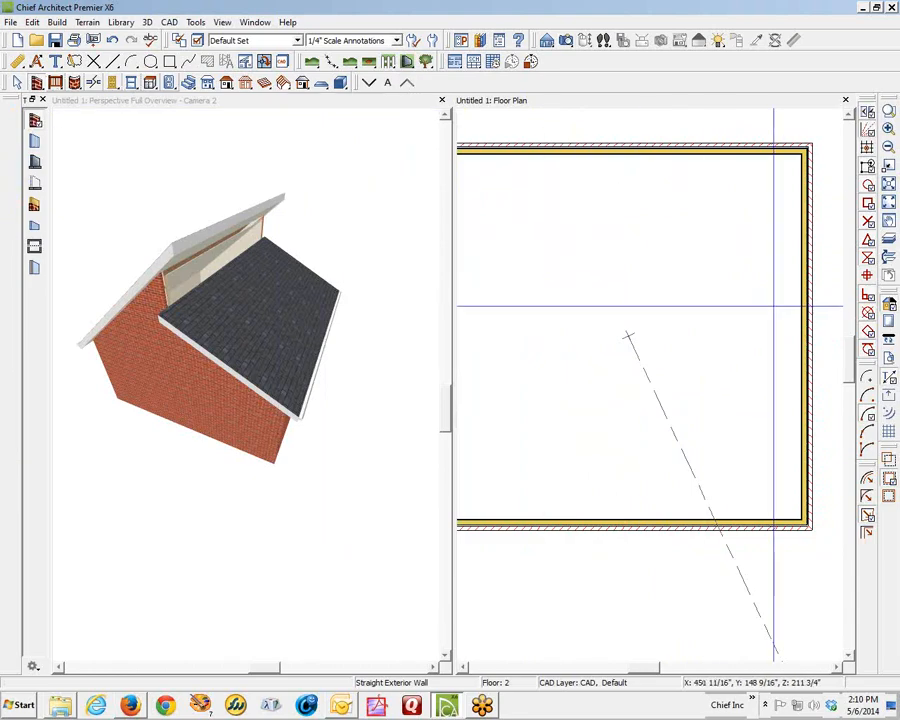
{"action": "left_click", "coordinate": [888, 240]}
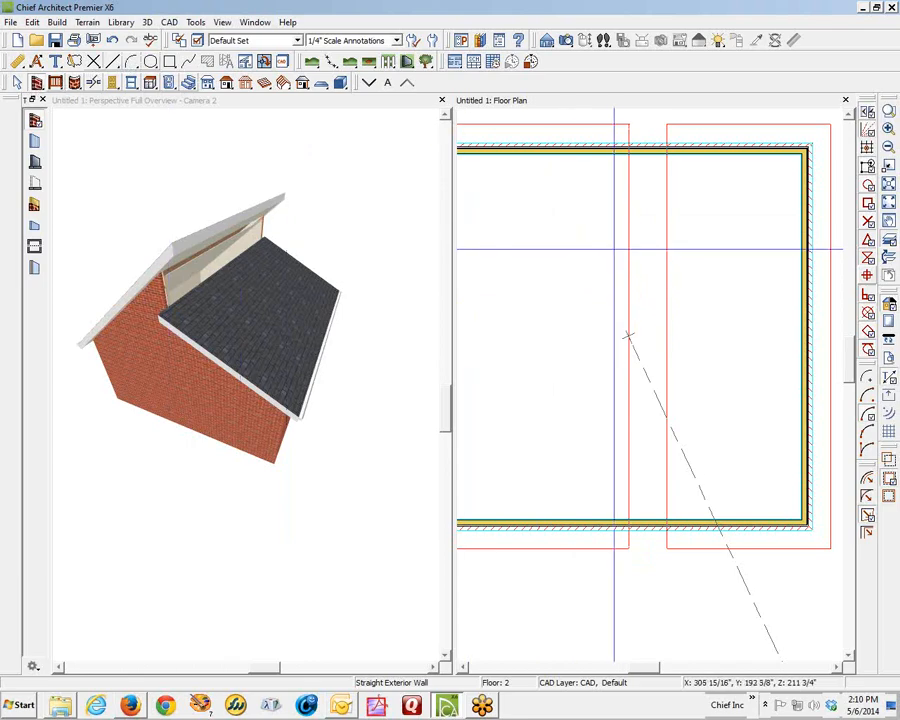
{"action": "left_click_drag", "start_coordinate": [632, 148], "coordinate": [630, 537]}
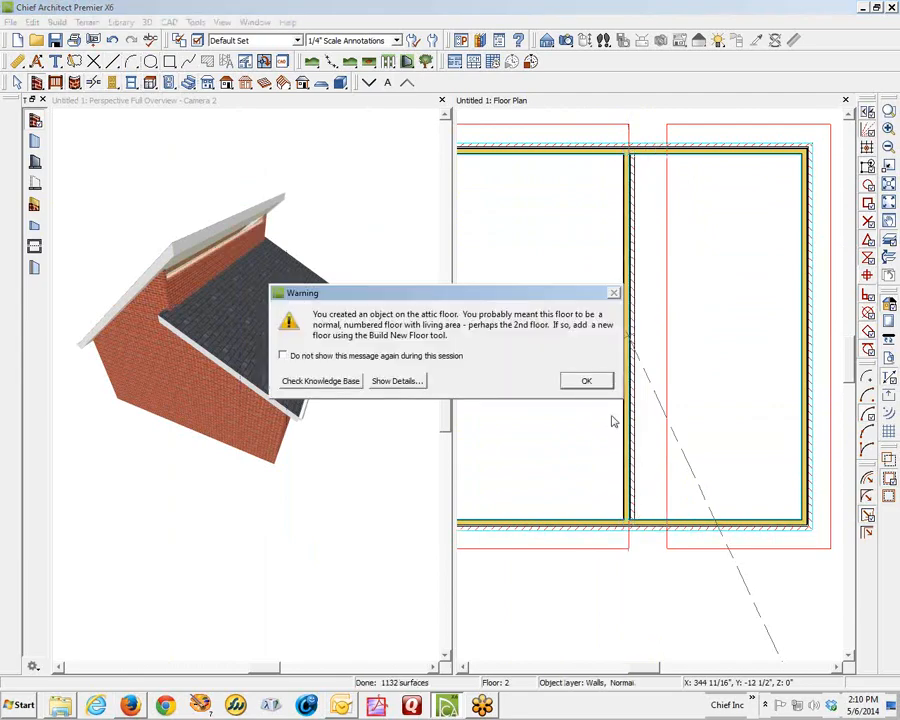
{"action": "key", "text": "Return"}
- Move the new attic wall toward the 6:12 roof side, 10'-6 7/8" from the parallel exterior wall
{"action": "right_click", "coordinate": [633, 357]}
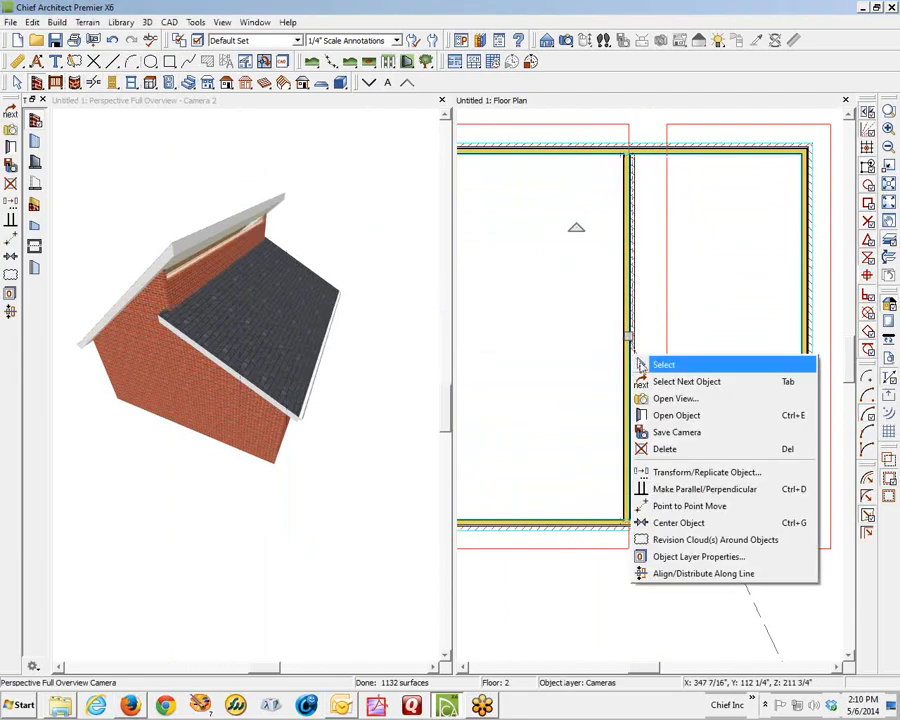
{"action": "left_click", "coordinate": [656, 368]}
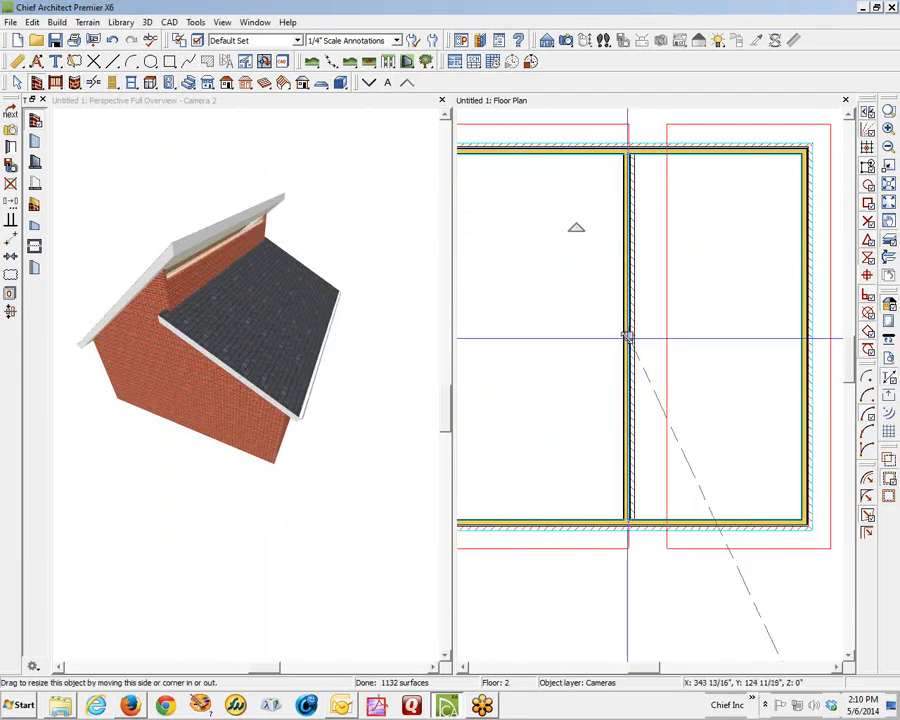
{"action": "left_click_drag", "start_coordinate": [628, 338], "coordinate": [638, 347]}
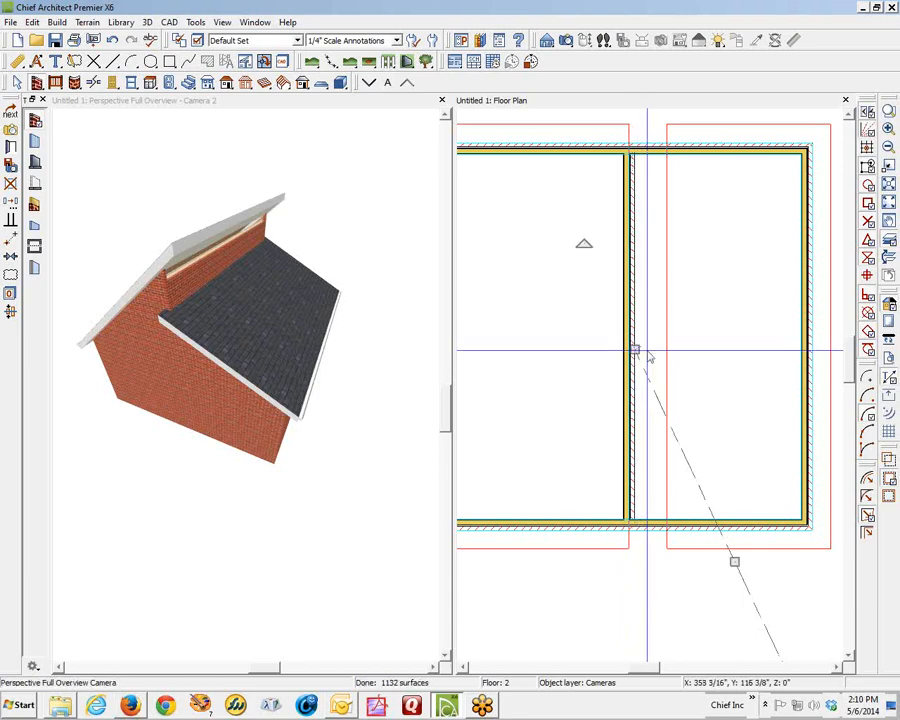
{"action": "left_click", "coordinate": [629, 340]}
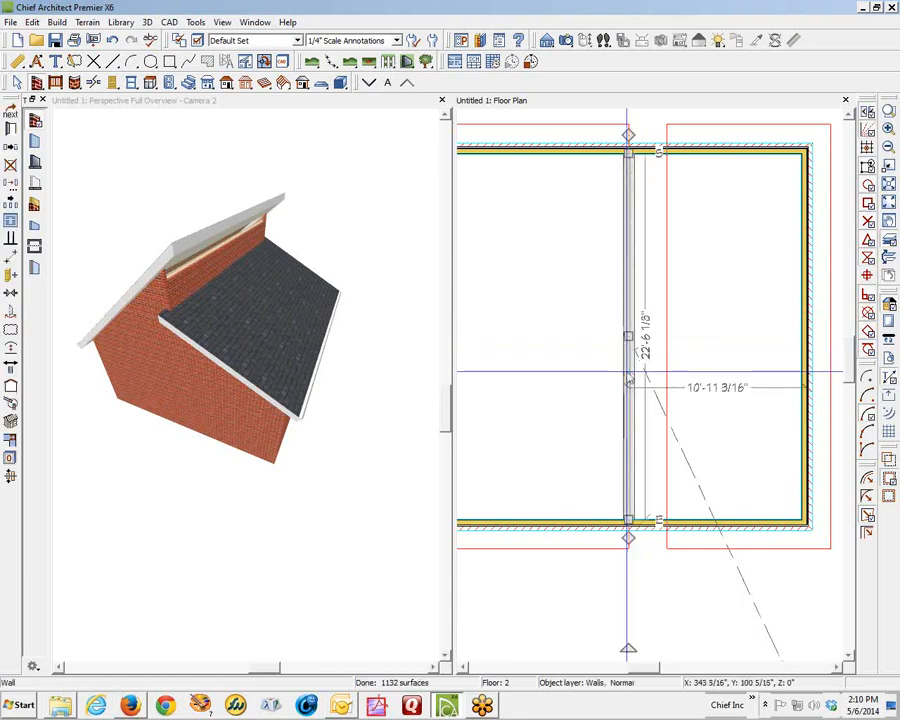
{"action": "mouse_move", "coordinate": [629, 340]}
{"action": "left_mouse_down"}
{"action": "mouse_move", "coordinate": [642, 340]}
{"action": "mouse_move", "coordinate": [634, 340]}
{"action": "left_mouse_up"}
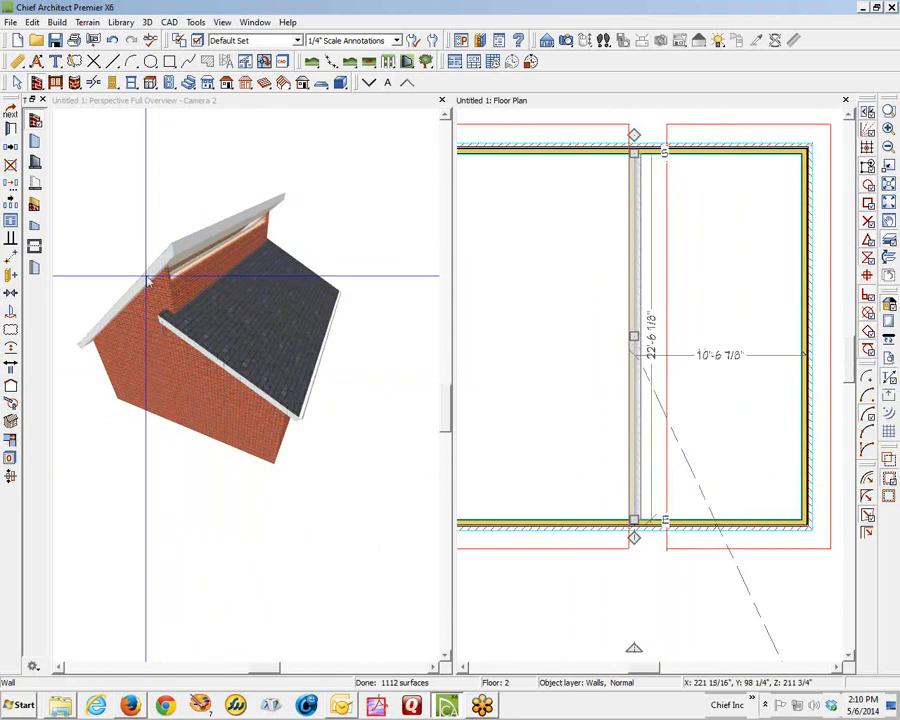
- Enable Roof Cuts Wall at Bottom in the attic wall's roof options
{"action": "left_click", "coordinate": [12, 128]}
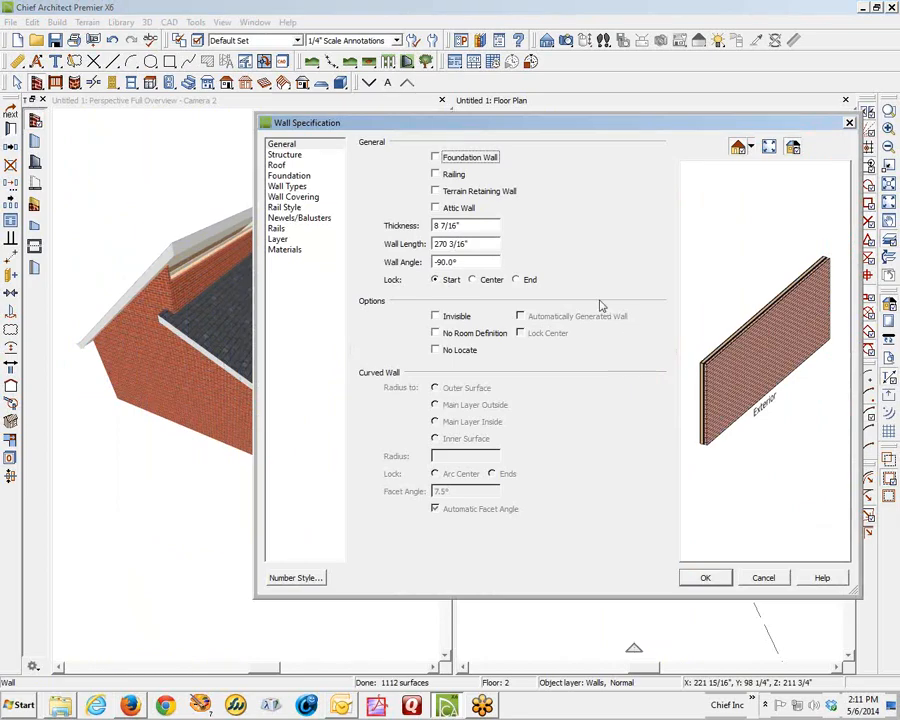
{"action": "left_click", "coordinate": [277, 165]}
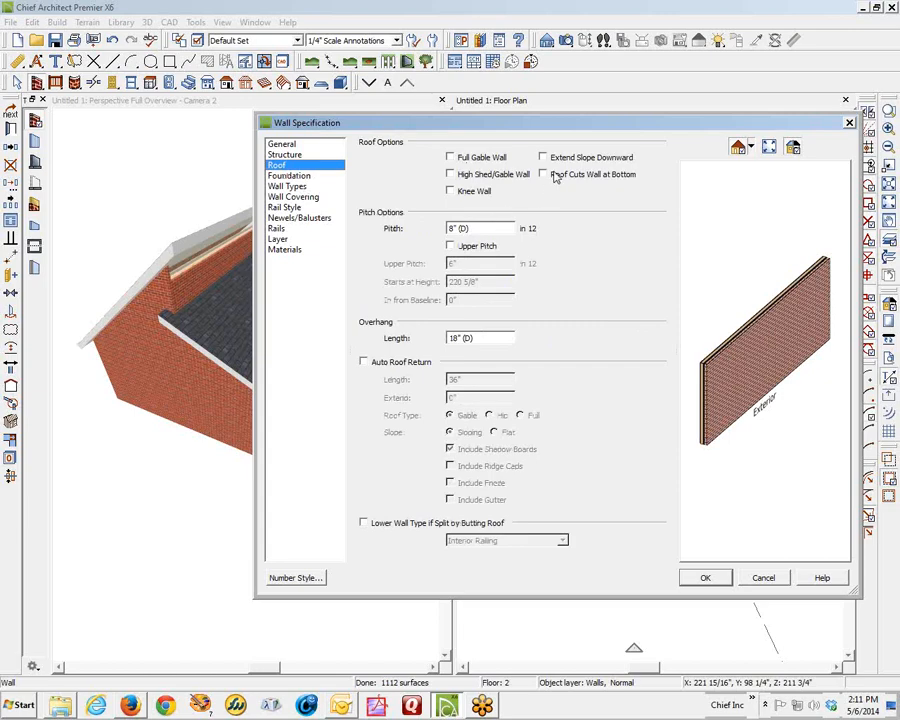
{"action": "left_click", "coordinate": [549, 177]}
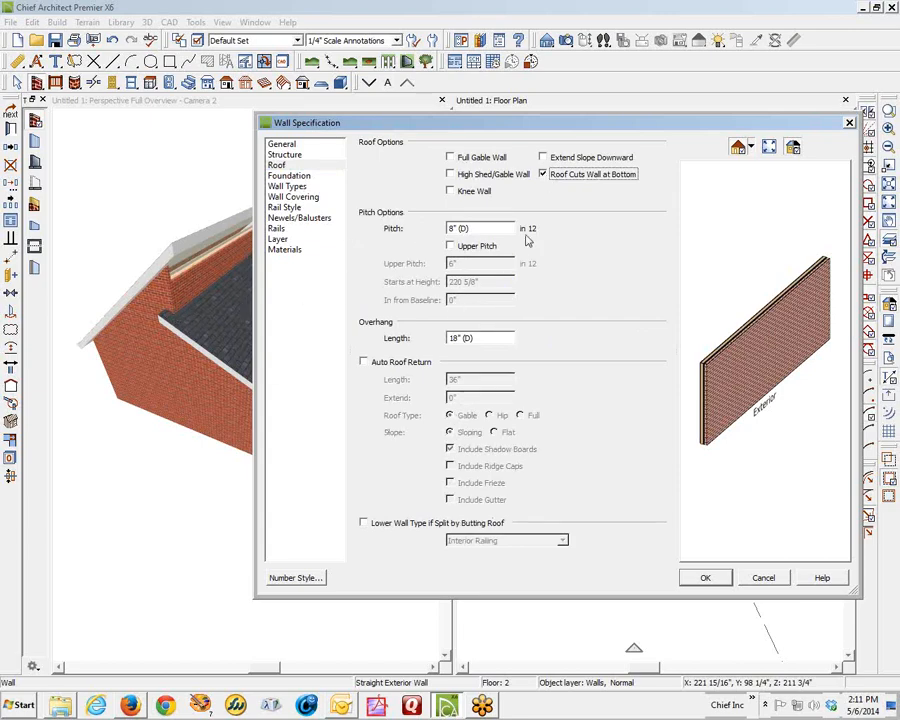
{"action": "left_click", "coordinate": [705, 578]}
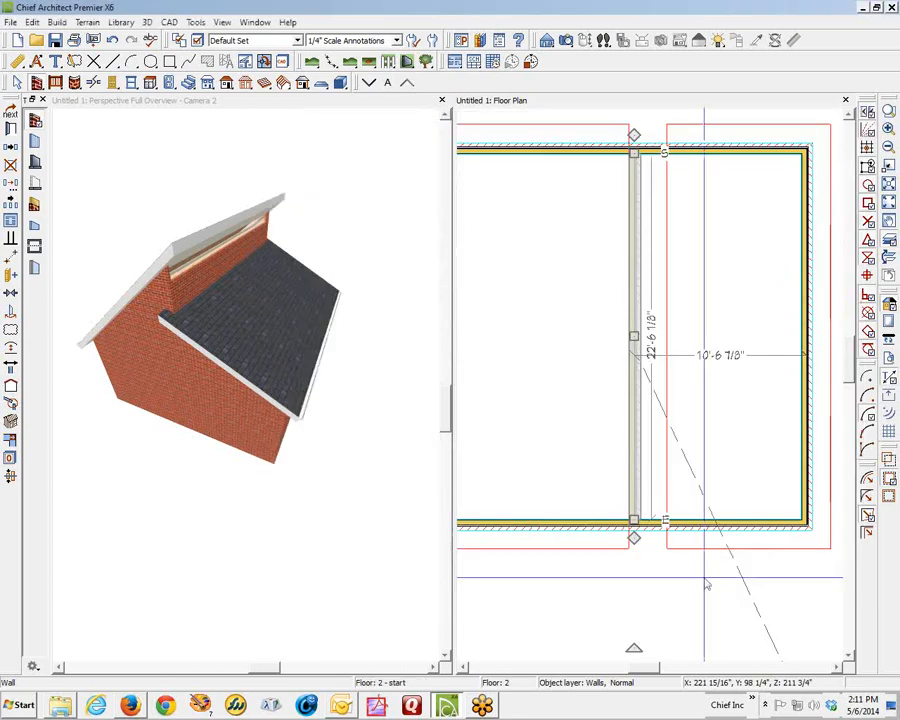
- Raise the top edge of the attic wall in the 3D overview to close the gap beneath the upper roof
{"action": "left_click", "coordinate": [207, 262]}
{"action": "mouse_move", "coordinate": [207, 262]}
{"action": "left_mouse_down"}
{"action": "mouse_move", "coordinate": [231, 301]}
{"action": "mouse_move", "coordinate": [219, 249]}
{"action": "mouse_move", "coordinate": [205, 243]}
{"action": "mouse_move", "coordinate": [216, 255]}
{"action": "left_mouse_up"}
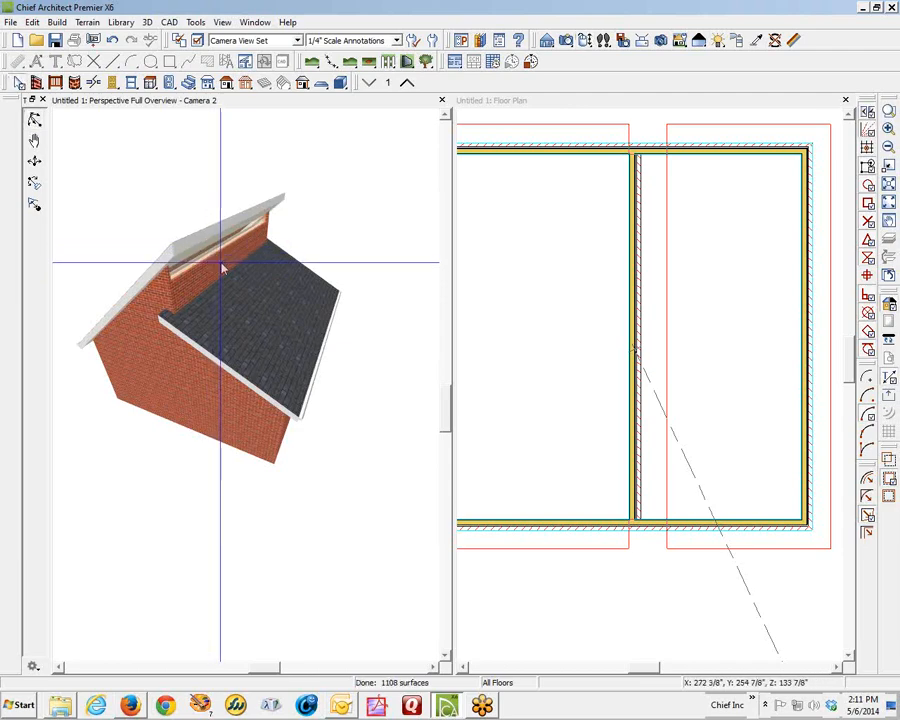
{"action": "left_click", "coordinate": [222, 262]}
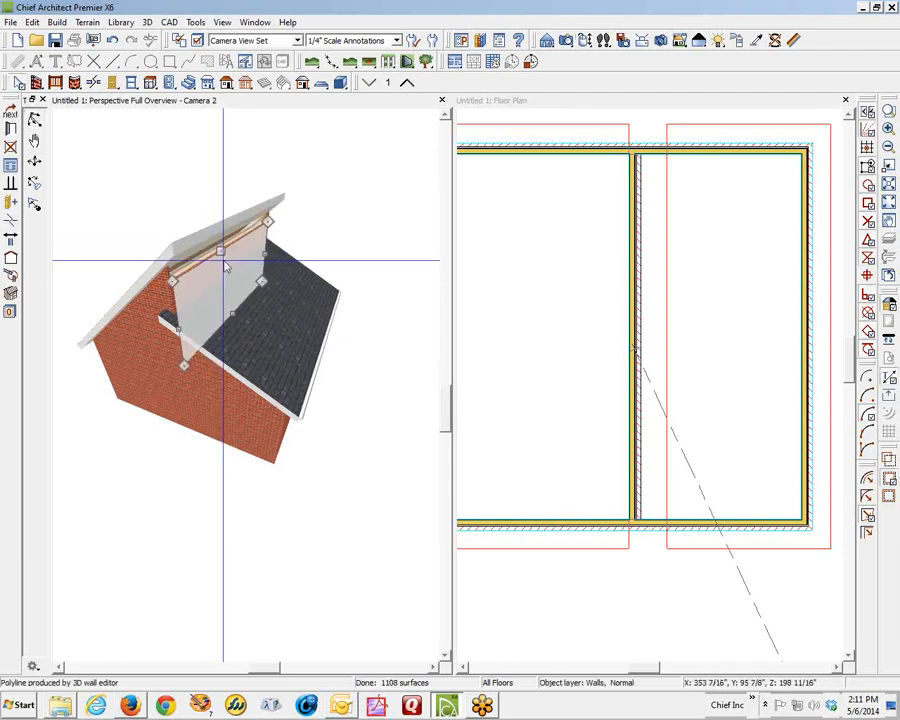
{"action": "left_click_drag", "start_coordinate": [222, 251], "coordinate": [214, 238]}
{"action": "left_click", "coordinate": [308, 194]}
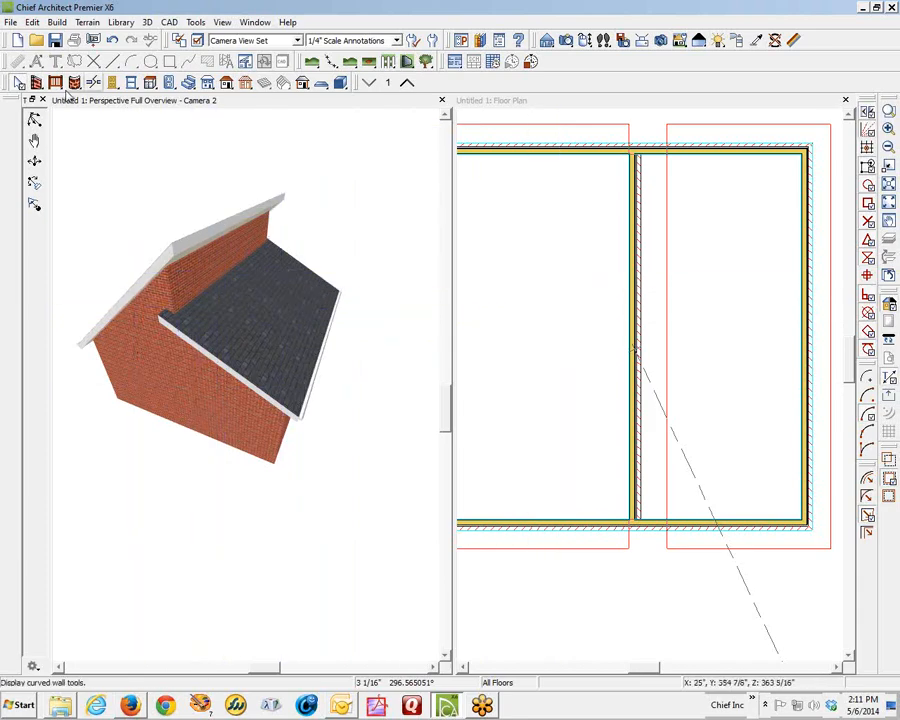
- Place a window in the exterior face of the attic wall near its gable end in the 3D overview
{"action": "left_click_drag", "start_coordinate": [193, 315], "coordinate": [203, 263]}
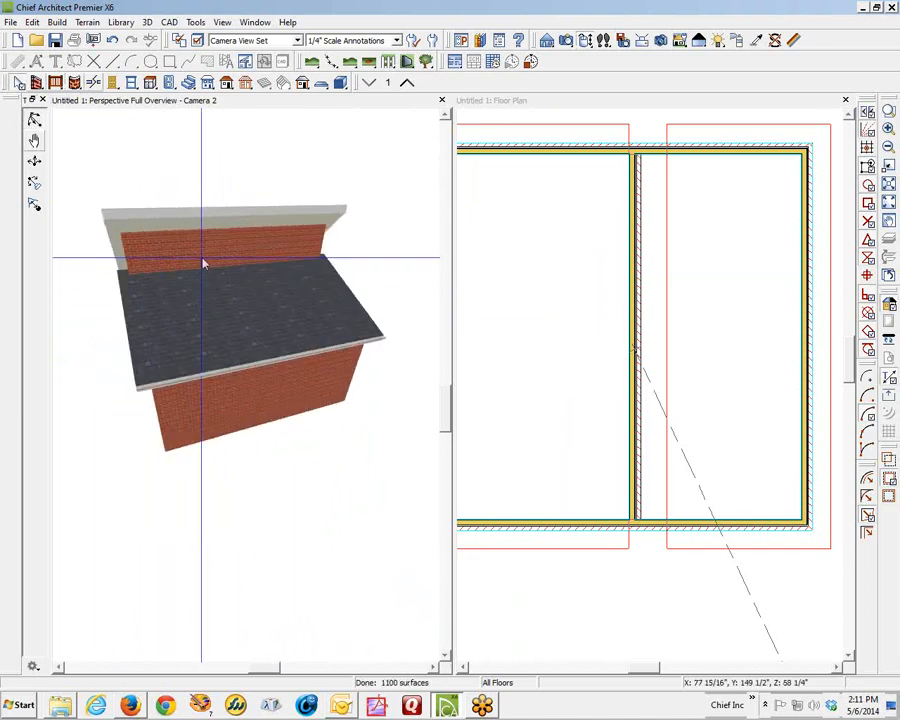
{"action": "left_click", "coordinate": [223, 243]}
{"action": "left_click_drag", "start_coordinate": [232, 224], "coordinate": [227, 230]}
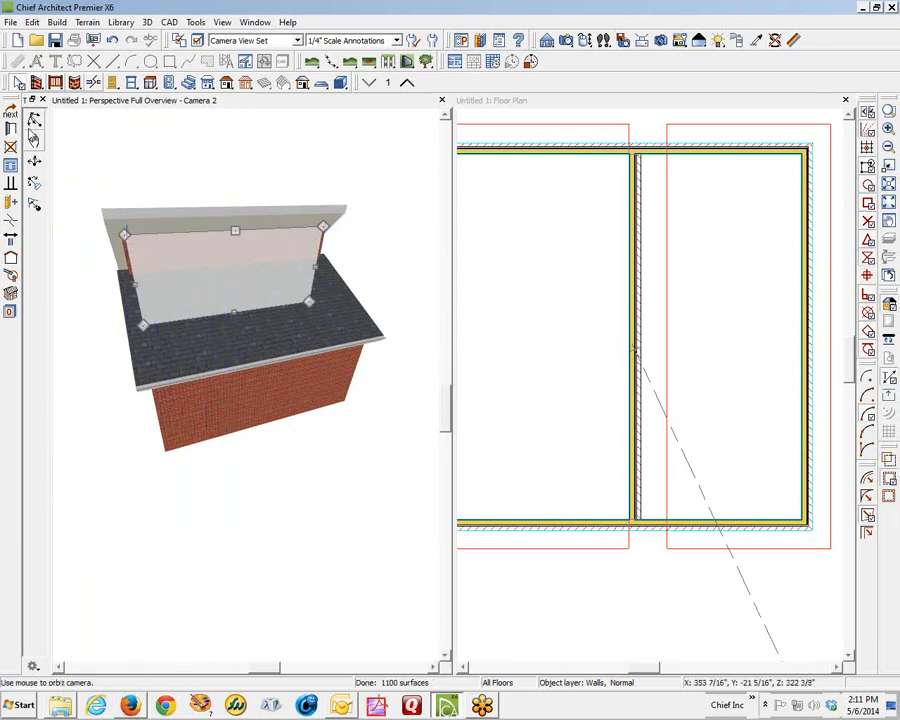
{"action": "left_click", "coordinate": [34, 120]}
{"action": "left_click_drag", "start_coordinate": [70, 232], "coordinate": [130, 92]}
{"action": "left_click", "coordinate": [131, 83]}
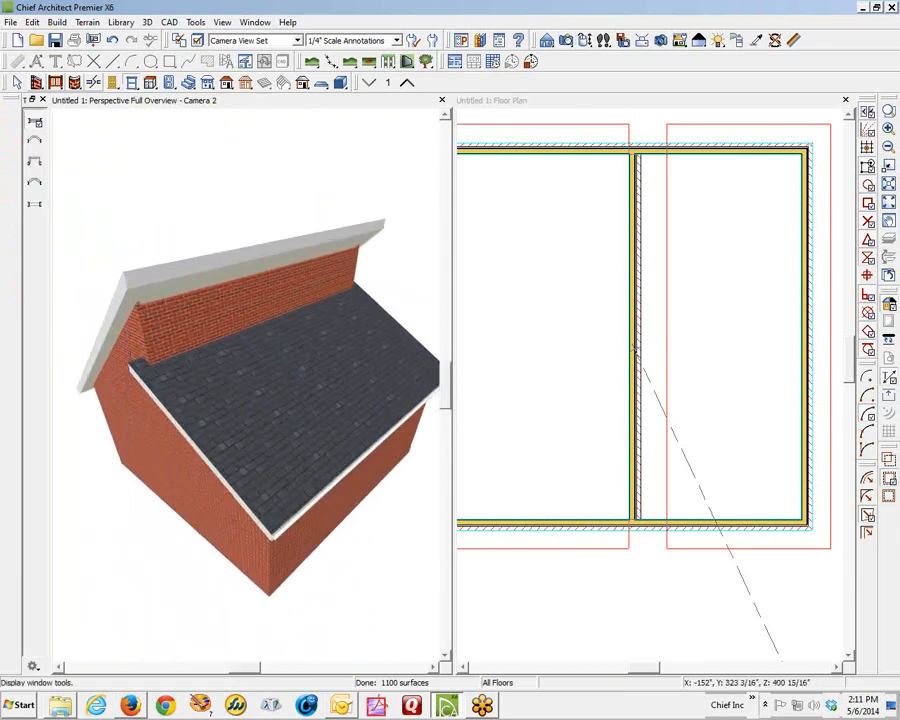
{"action": "left_click", "coordinate": [187, 313]}
- Make the attic window Fixed Glass with a 36" height and adjust its position so it sits above the lower roof
{"action": "right_click", "coordinate": [187, 314]}
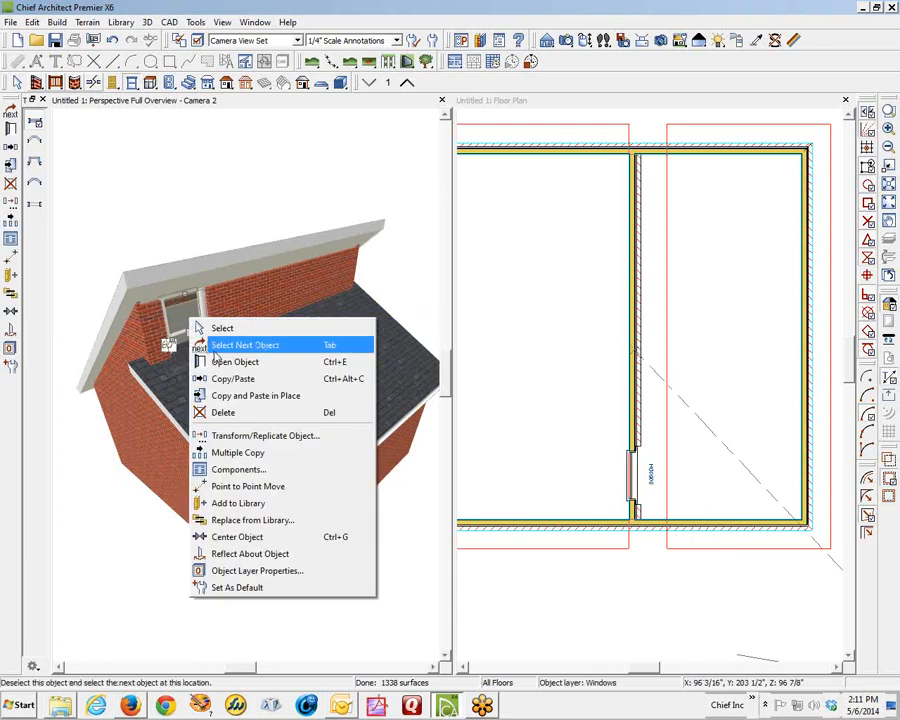
{"action": "left_click", "coordinate": [220, 364]}
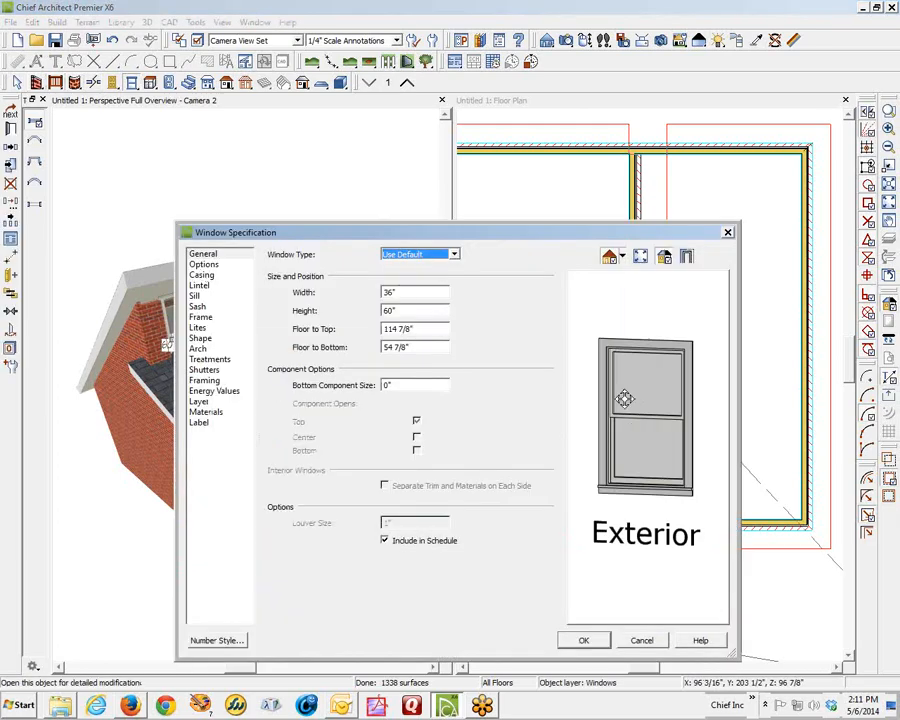
{"action": "left_click", "coordinate": [454, 255]}
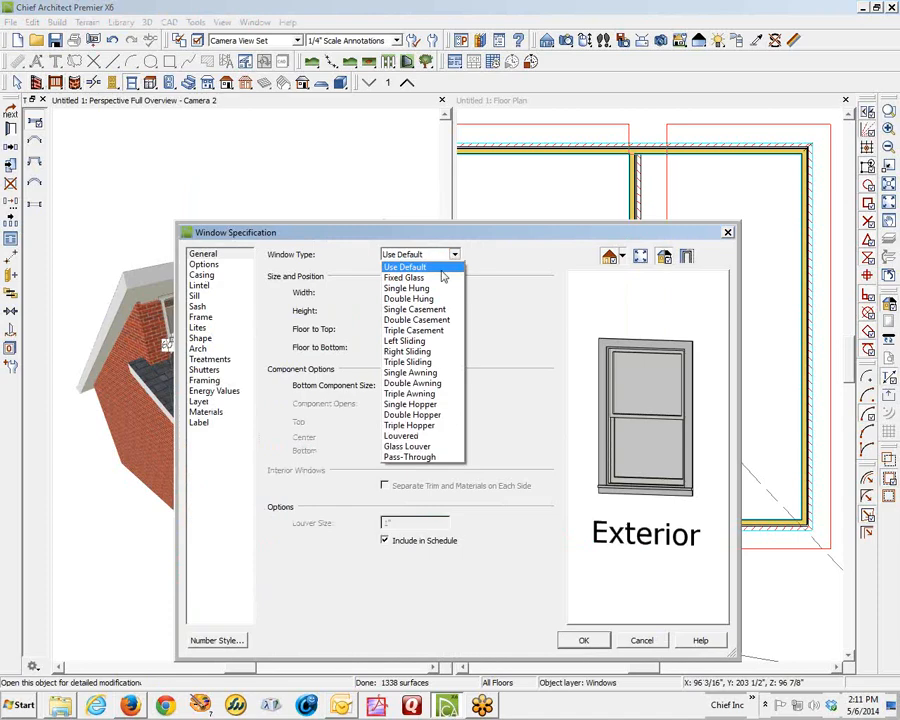
{"action": "left_click", "coordinate": [441, 277]}
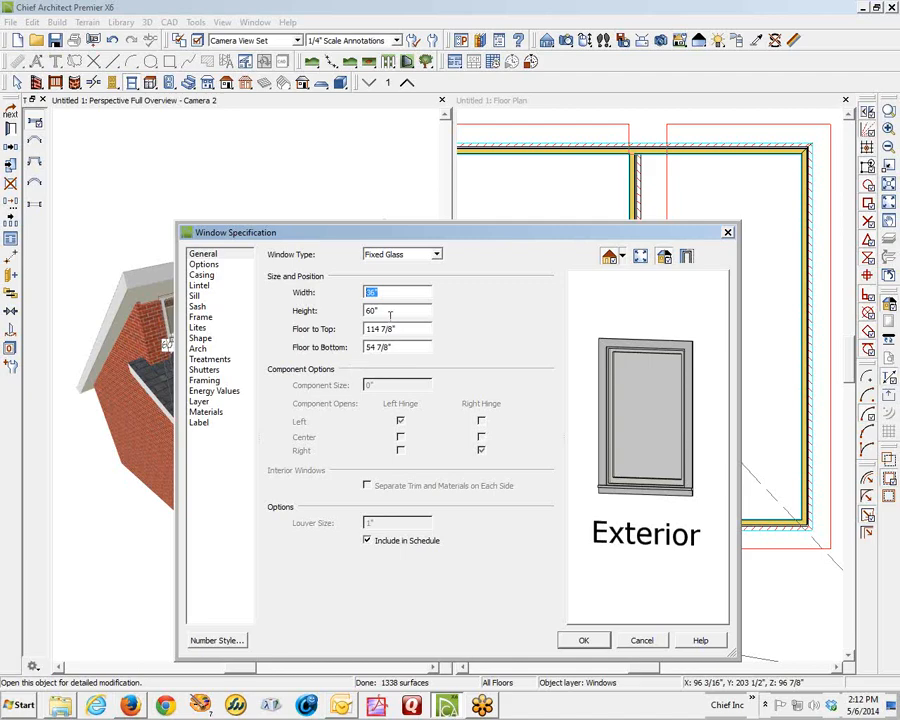
{"action": "left_click", "coordinate": [581, 639]}
{"action": "left_click_drag", "start_coordinate": [190, 334], "coordinate": [188, 326]}
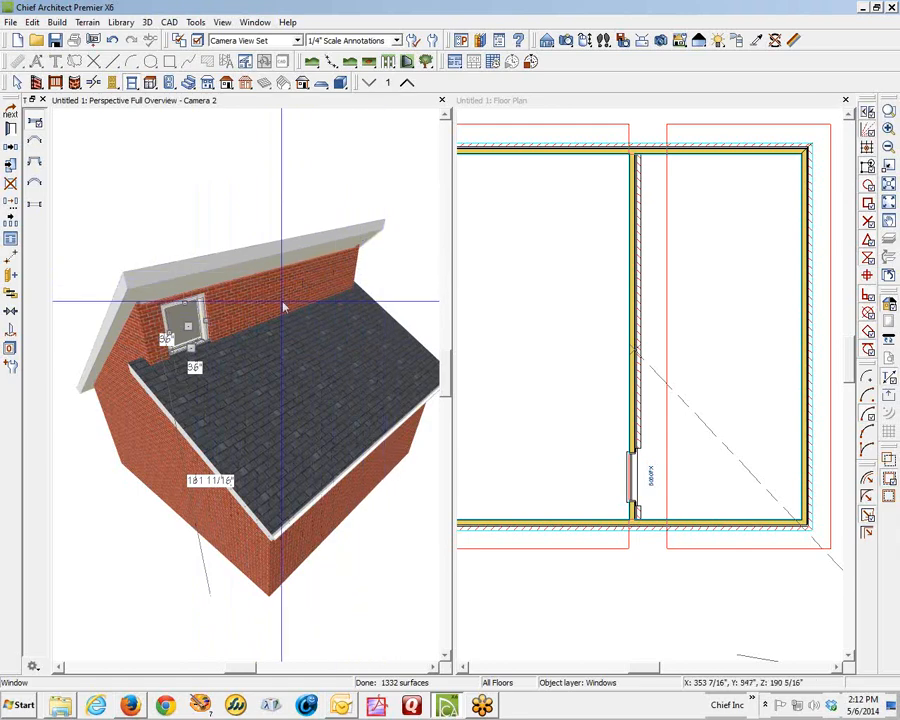
- Copy the fixed window three times along the attic wall at roughly even spacing
{"action": "left_click", "coordinate": [12, 150]}
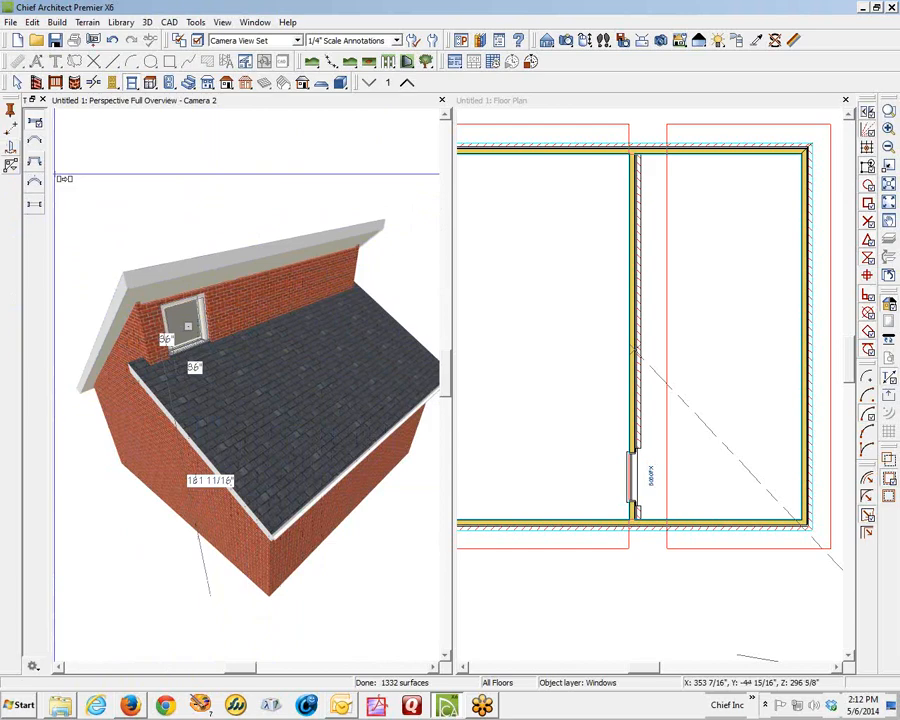
{"action": "left_click", "coordinate": [12, 112]}
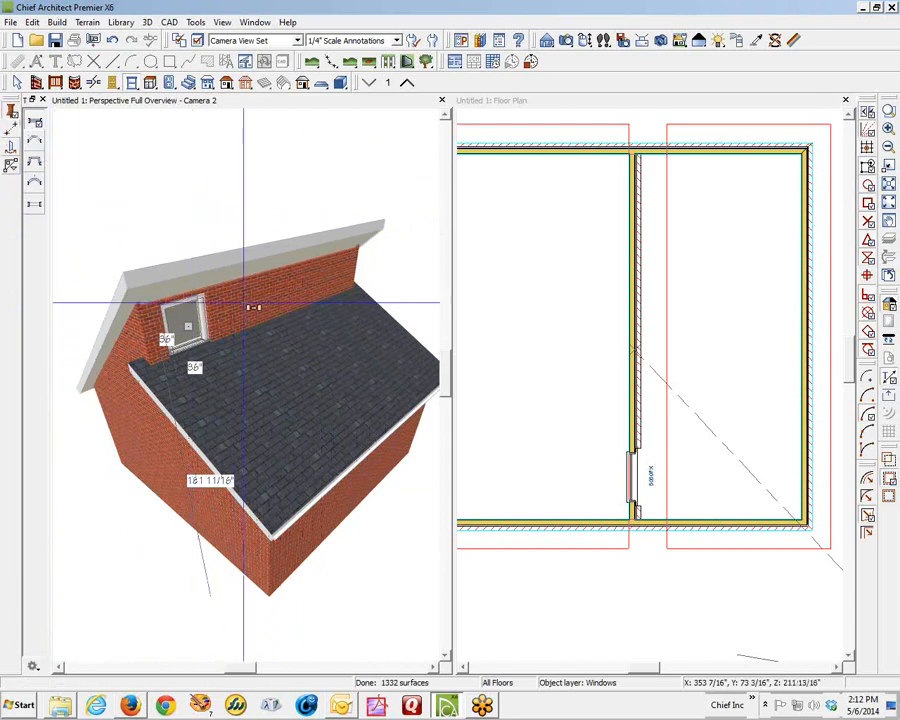
{"action": "left_click", "coordinate": [275, 298]}
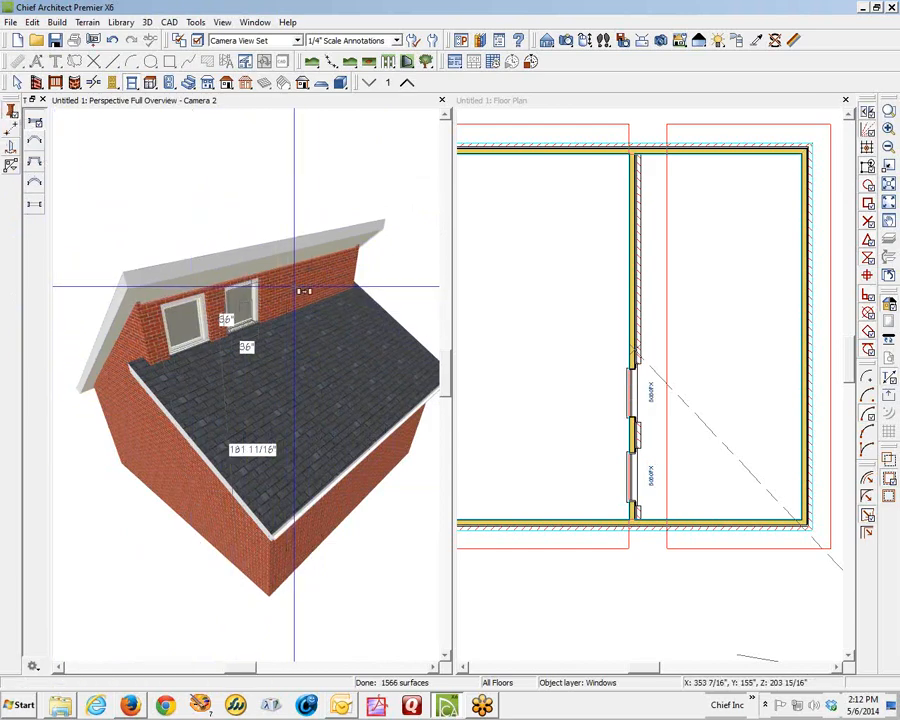
{"action": "left_click", "coordinate": [333, 276]}
{"action": "left_click", "coordinate": [333, 276]}
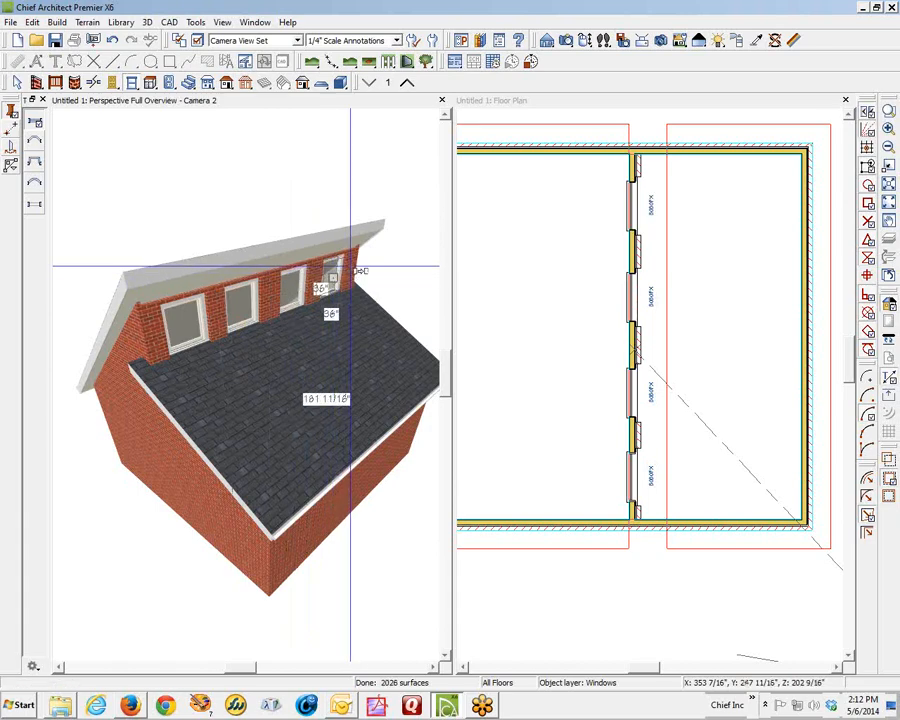
{"action": "left_click", "coordinate": [346, 210]}
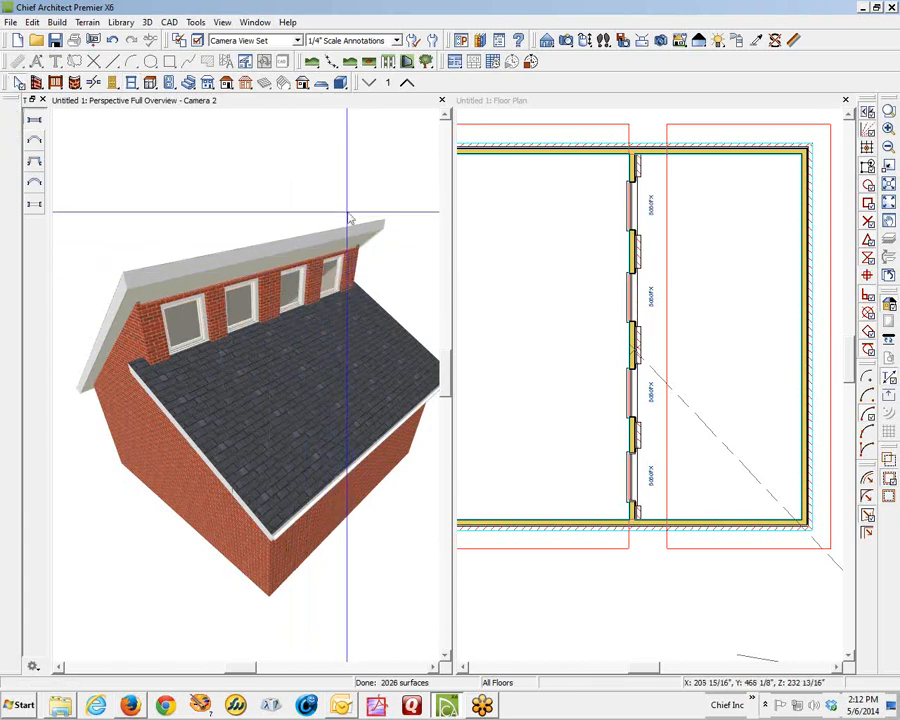
- Close the 3D overview, fit the floor plan, and cut a section facing the interior side of the attic wall to inspect its extent
{"action": "left_click", "coordinate": [442, 101]}
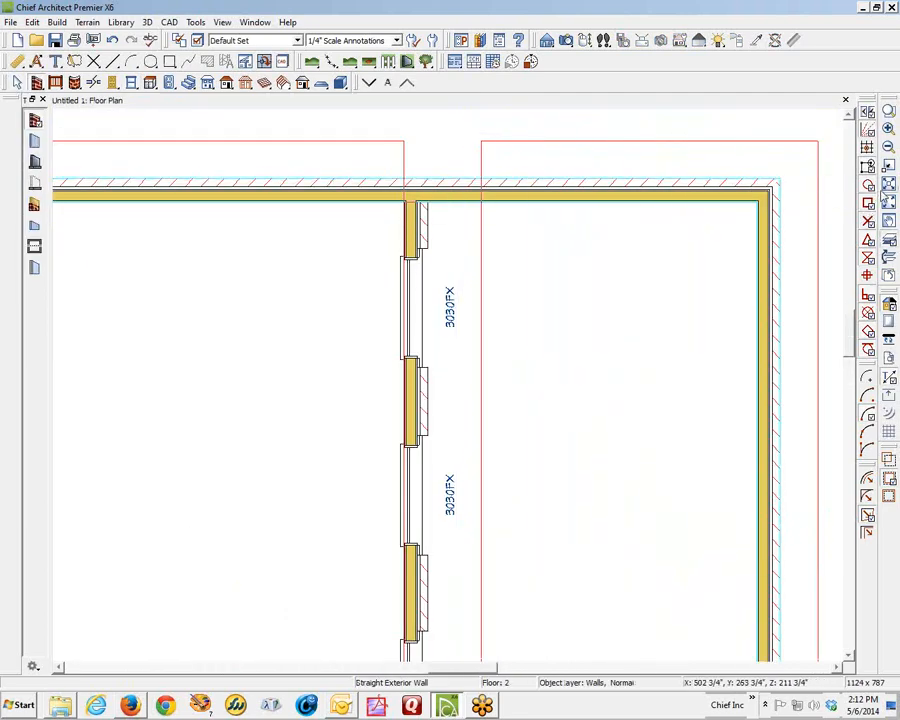
{"action": "left_click", "coordinate": [890, 197]}
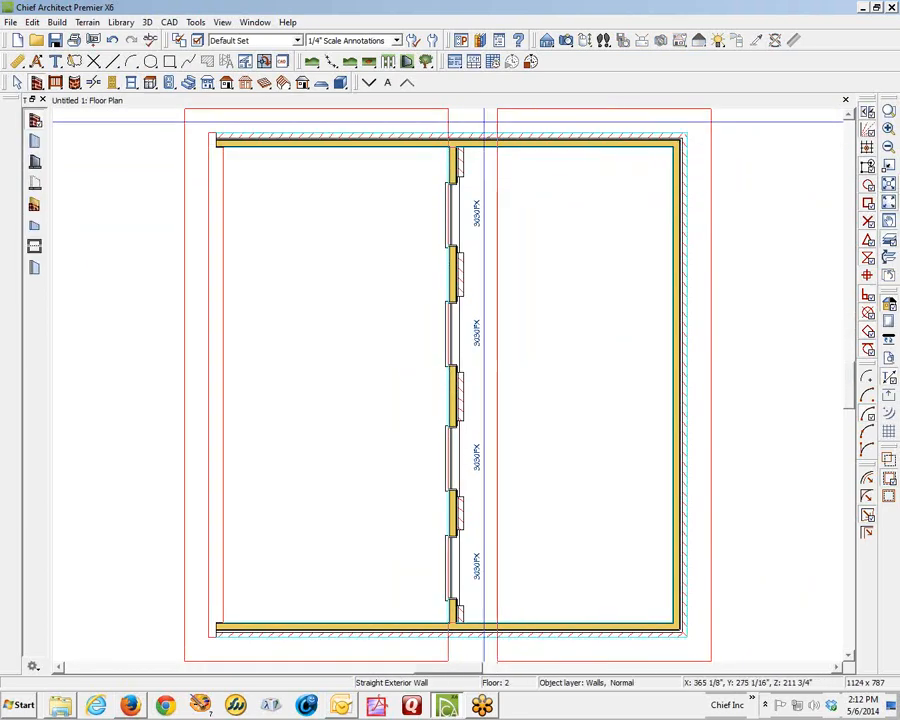
{"action": "left_click", "coordinate": [547, 42]}
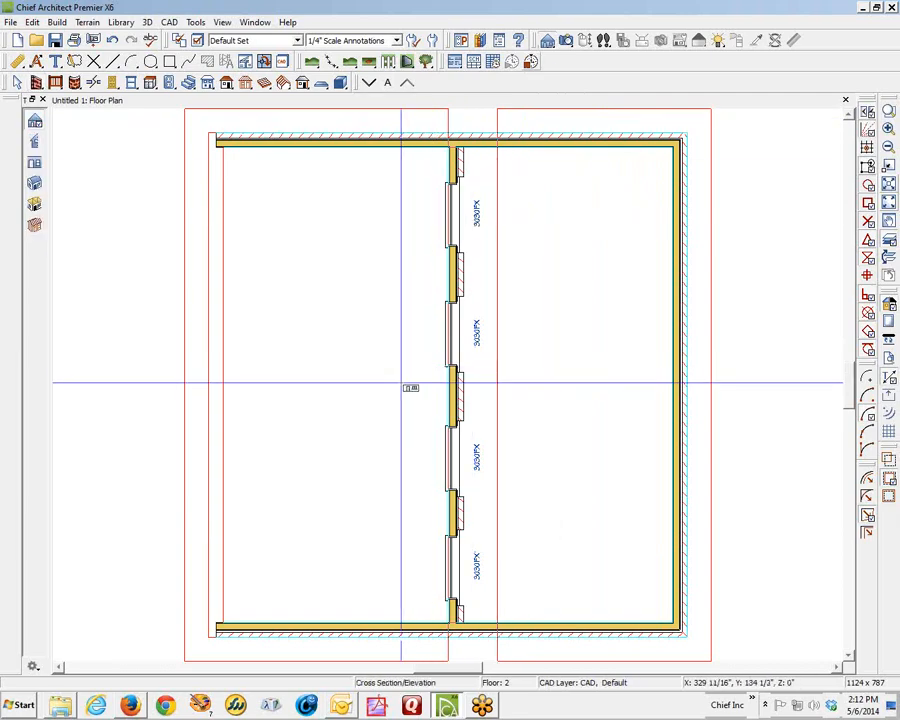
{"action": "left_click_drag", "start_coordinate": [380, 403], "coordinate": [577, 400]}
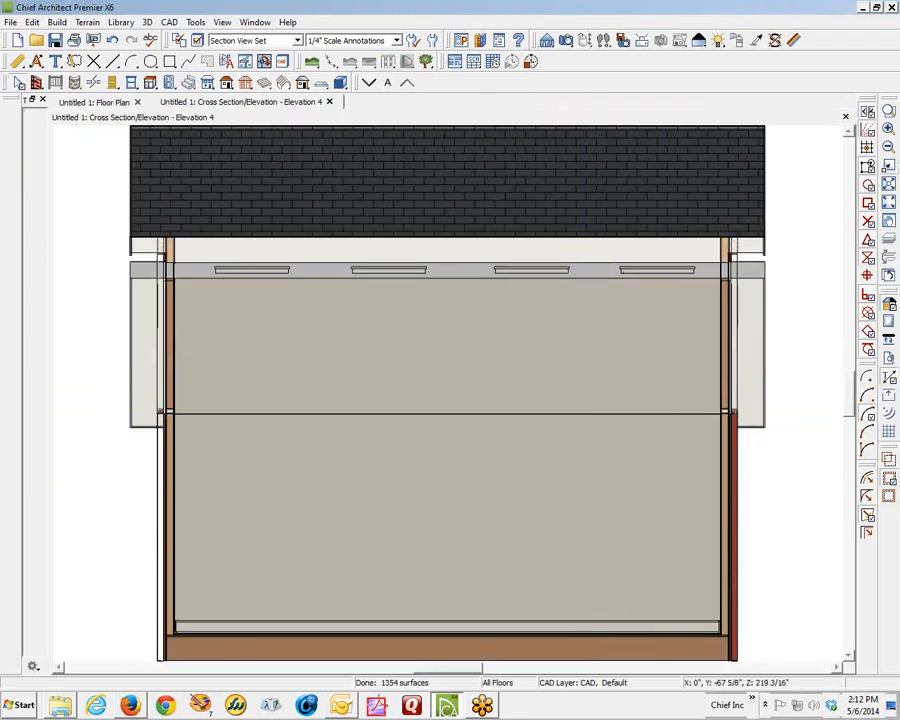
{"action": "left_click", "coordinate": [514, 387]}
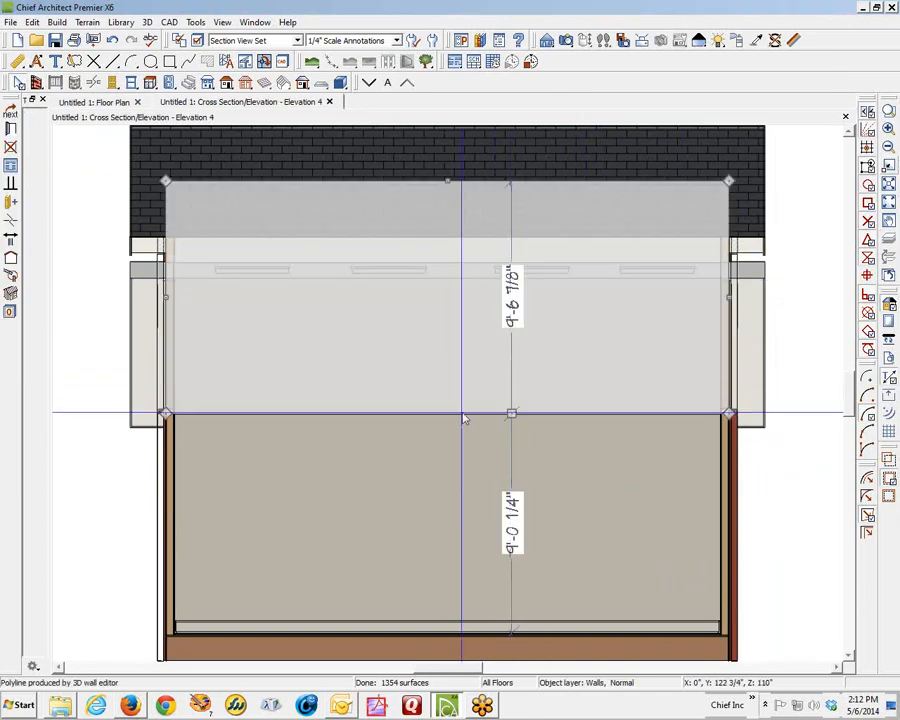
{"action": "key", "text": "Escape"}
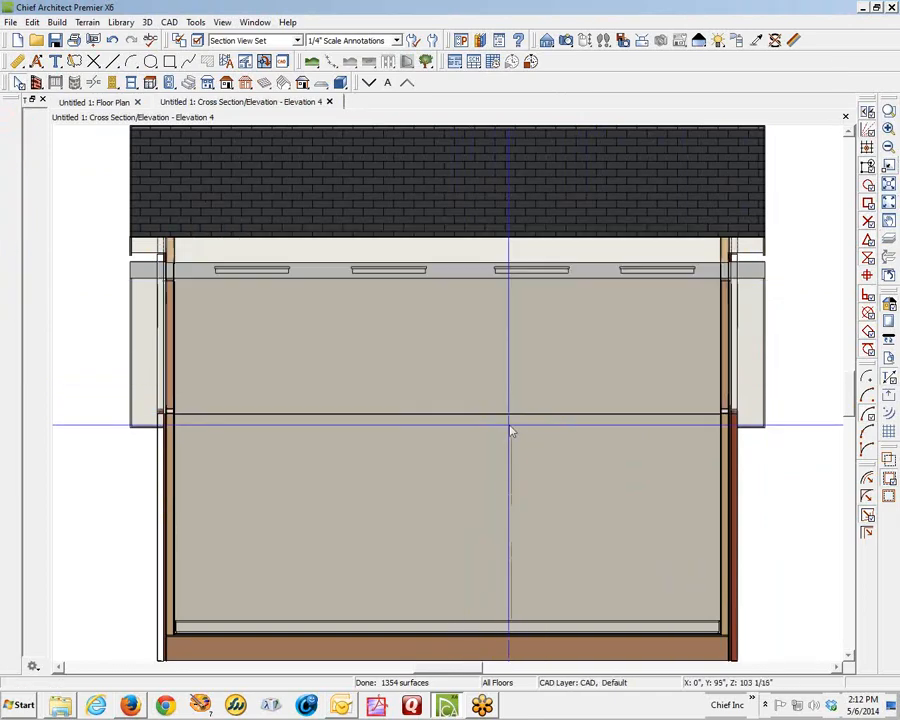
- Replace the section with one looking along the attic wall to examine how the wall meets both roofs and continues below the lower one
{"action": "left_click", "coordinate": [844, 118]}
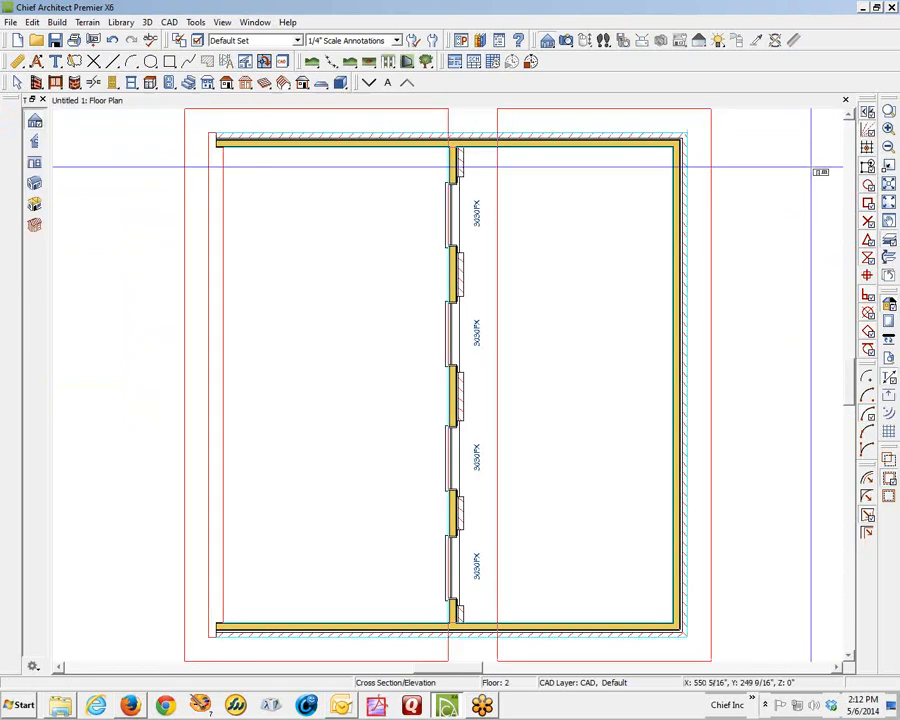
{"action": "mouse_move", "coordinate": [408, 567]}
{"action": "left_mouse_down"}
{"action": "mouse_move", "coordinate": [434, 468]}
{"action": "mouse_move", "coordinate": [416, 349]}
{"action": "left_mouse_up"}
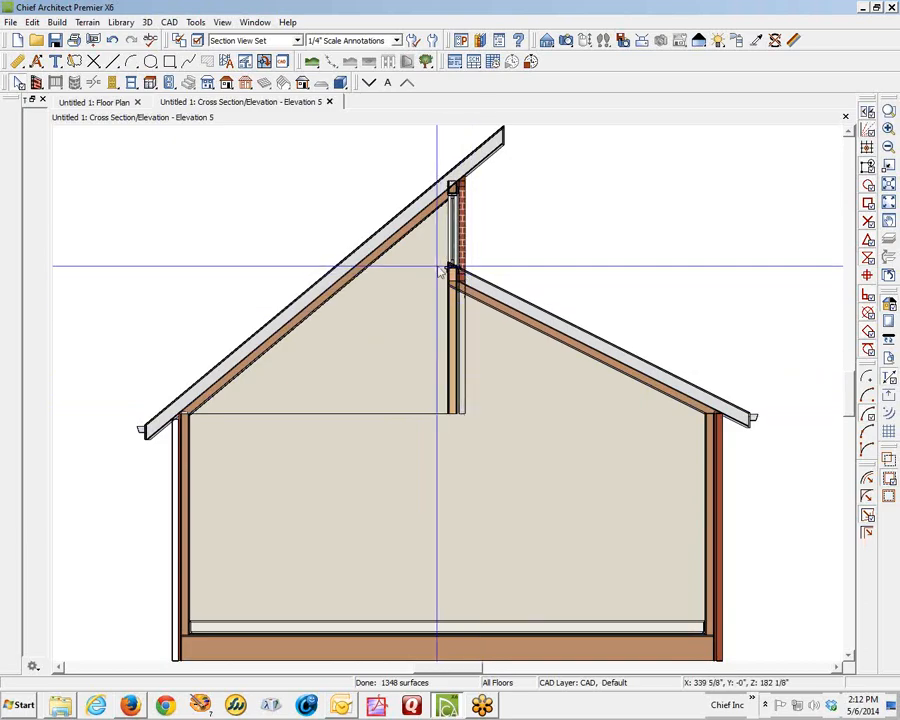
{"action": "left_click", "coordinate": [845, 118]}
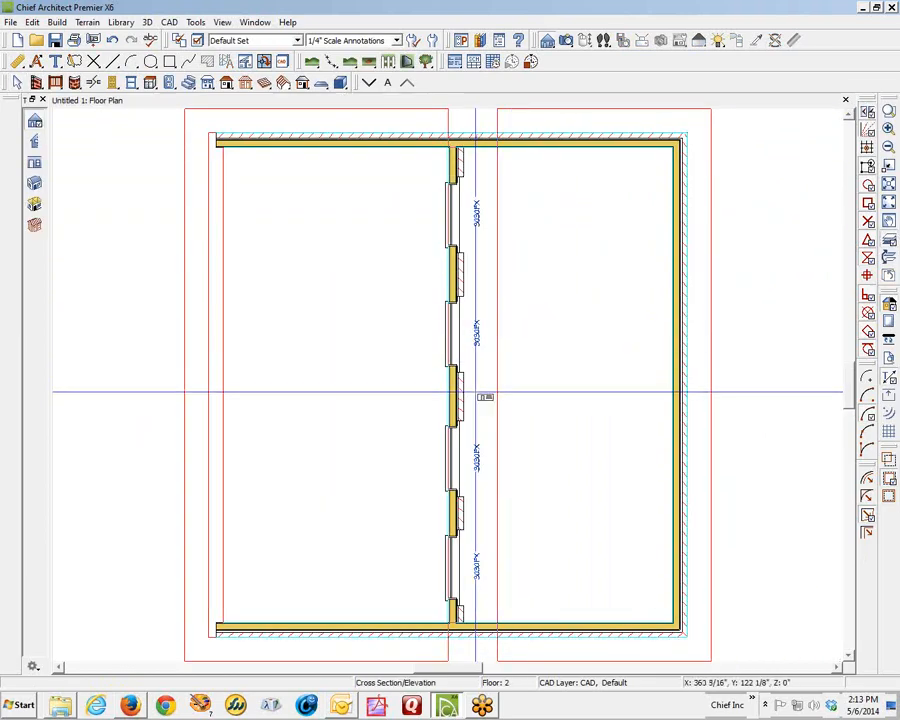
- Cut a section facing the exterior side of the windowed wall and designate that wall as an Attic Wall
{"action": "mouse_move", "coordinate": [420, 389]}
{"action": "left_mouse_down"}
{"action": "mouse_move", "coordinate": [506, 397]}
{"action": "mouse_move", "coordinate": [440, 401]}
{"action": "left_mouse_up"}
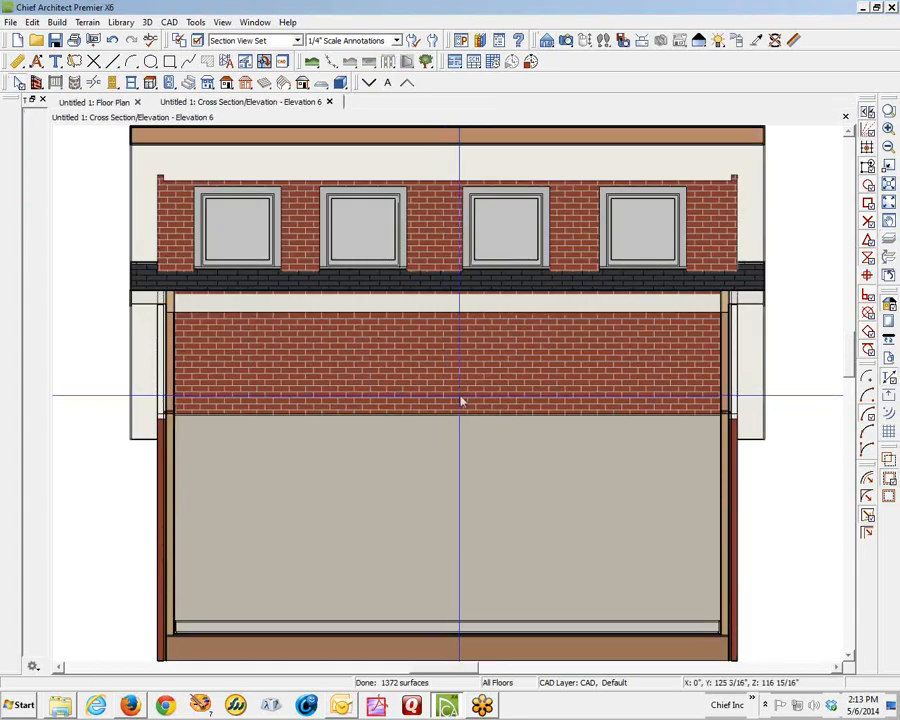
{"action": "left_click", "coordinate": [461, 372]}
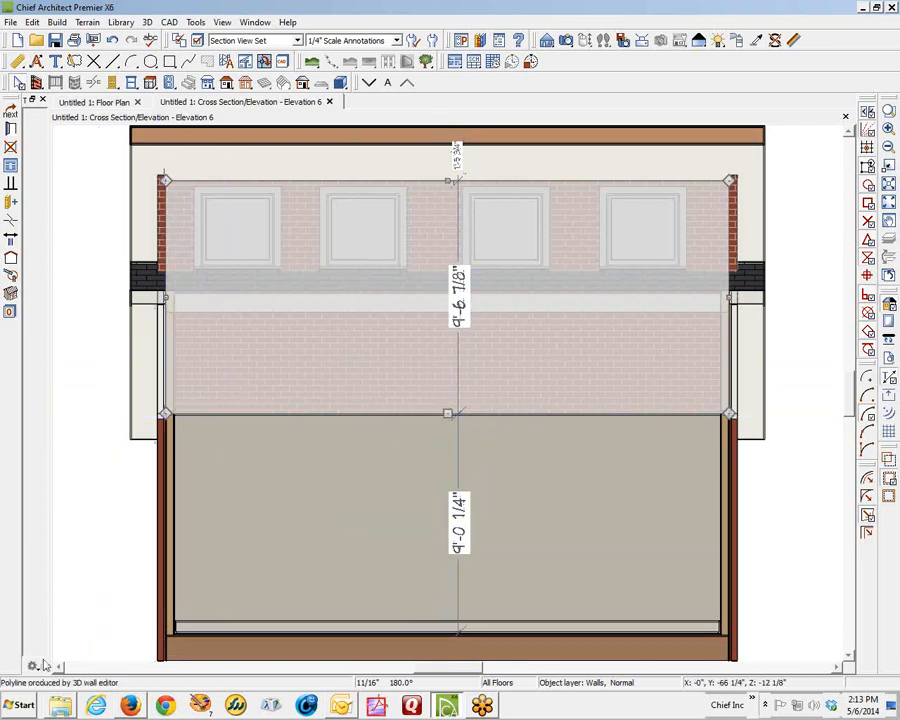
{"action": "left_click", "coordinate": [12, 132]}
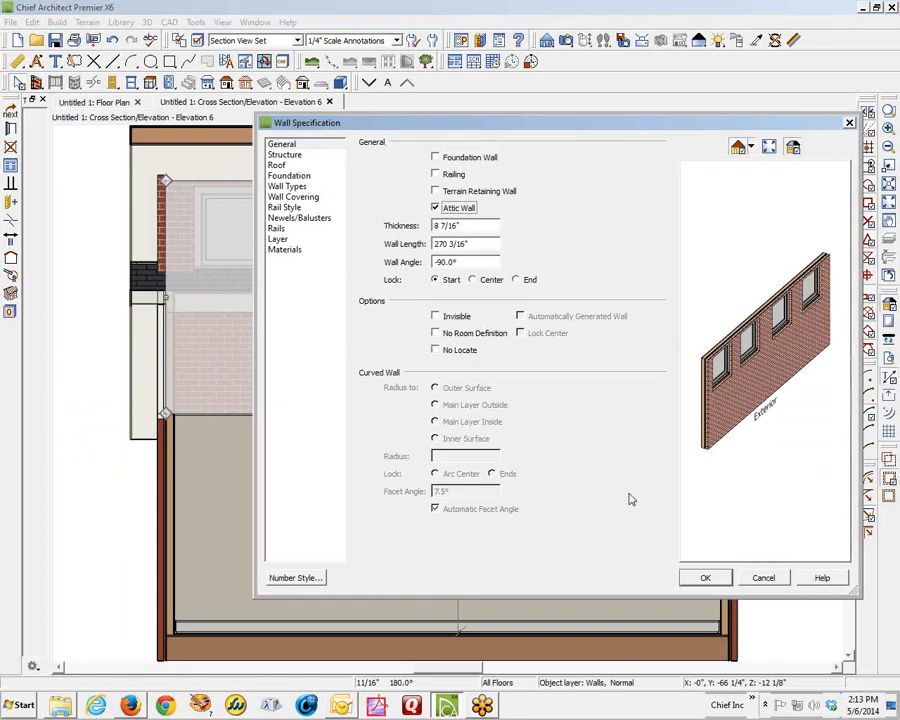
{"action": "left_click", "coordinate": [716, 579]}
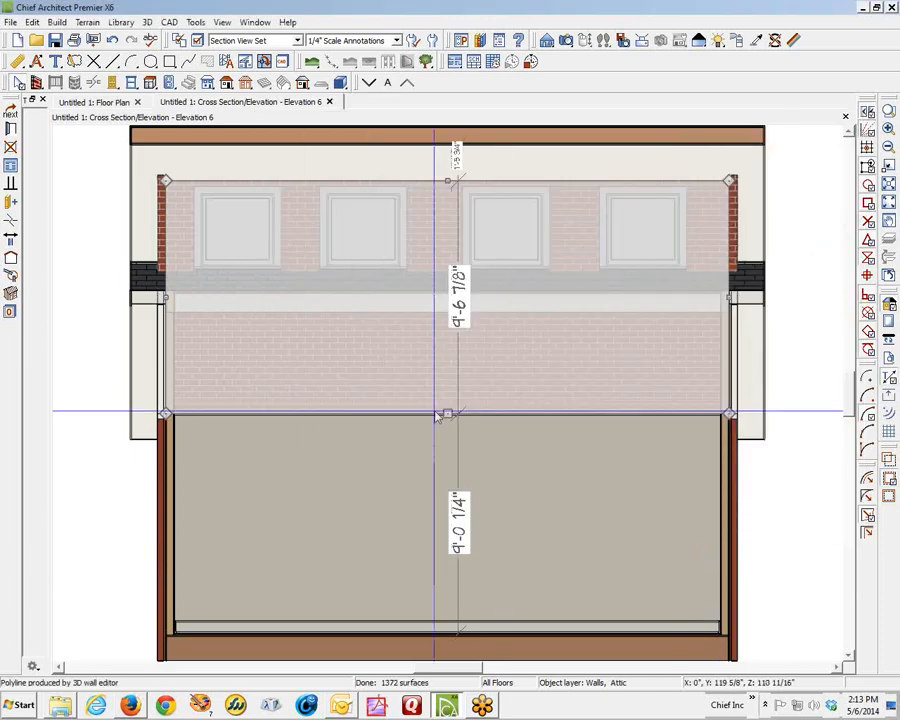
- Raise the attic wall's bottom edge to the lower roof, making the wall about 3'-10" tall
{"action": "left_click_drag", "start_coordinate": [446, 412], "coordinate": [413, 276]}
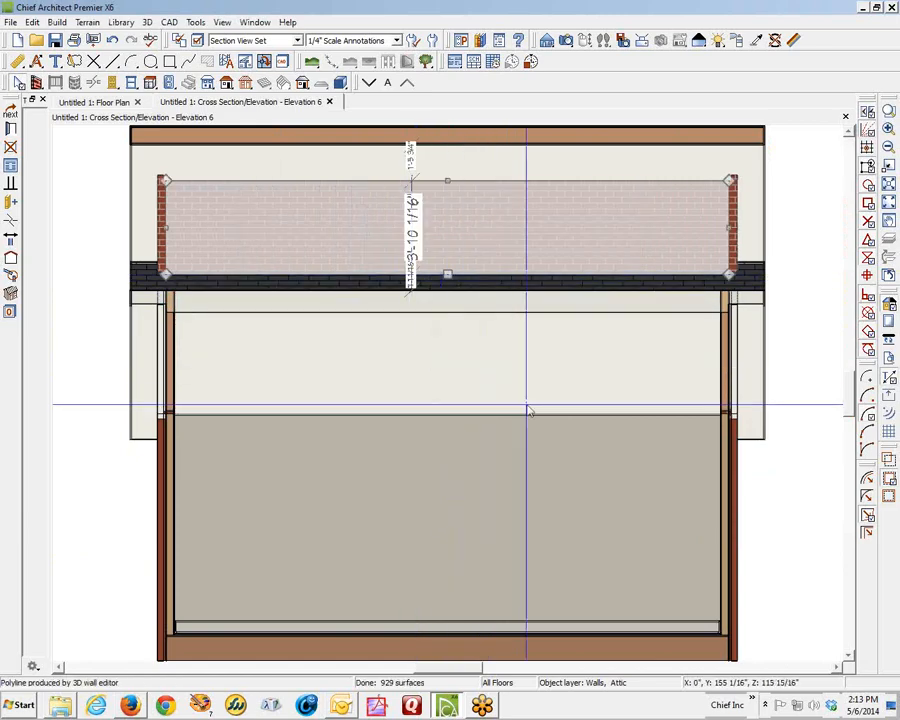
{"action": "key", "text": "Escape"}
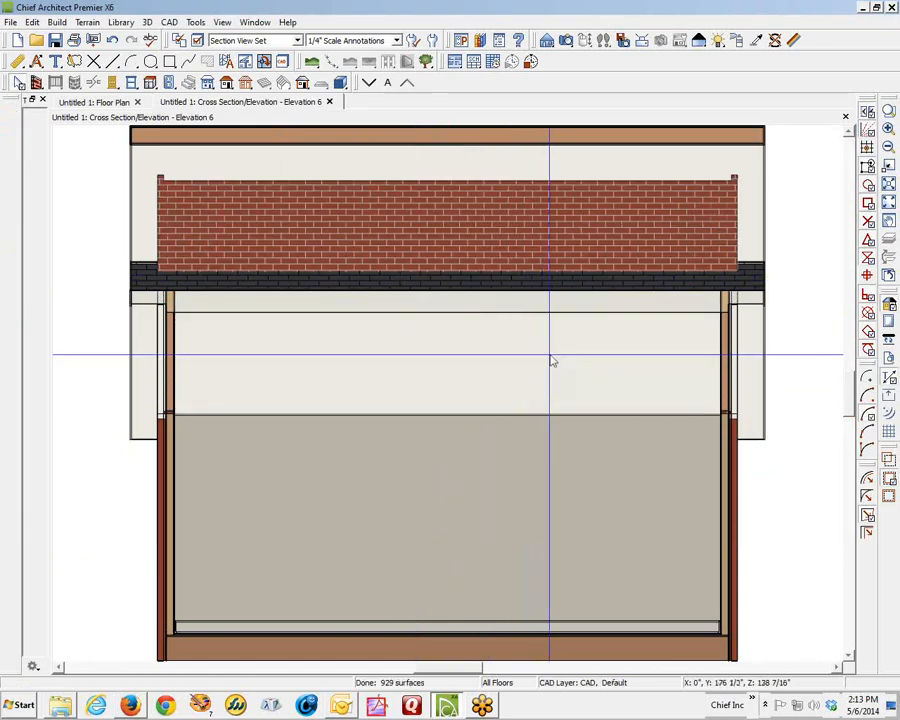
- Move the four displaced windows together down into the shortened attic wall, about 178" above the floor, and close the section
{"action": "scroll", "coordinate": [550, 360], "scroll_direction": "down", "scroll_amount": 2}
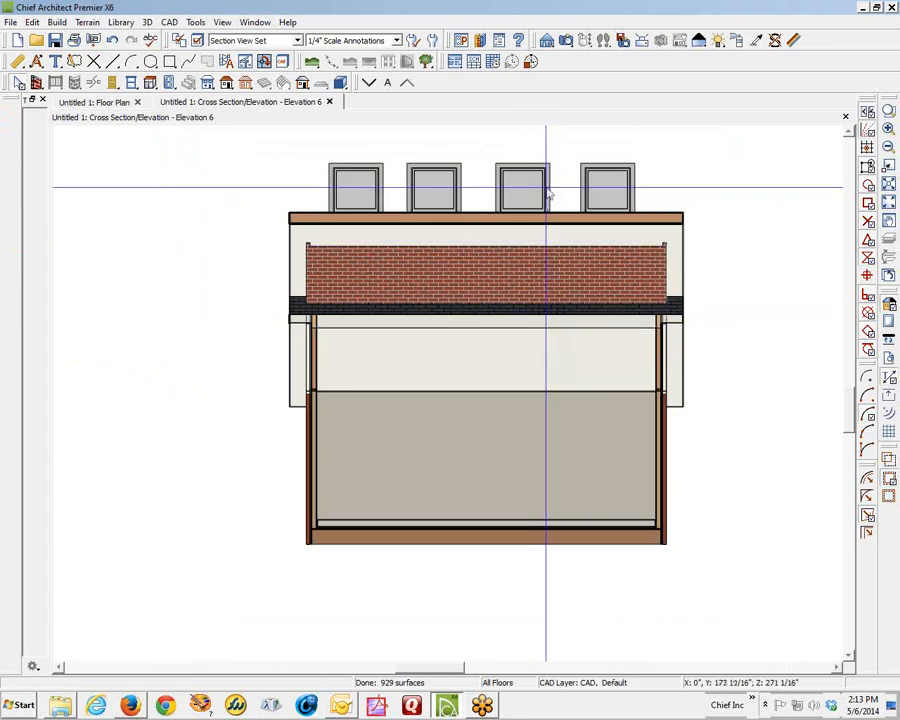
{"action": "scroll", "coordinate": [540, 185], "scroll_direction": "up", "scroll_amount": 1}
{"action": "left_click", "coordinate": [333, 190]}
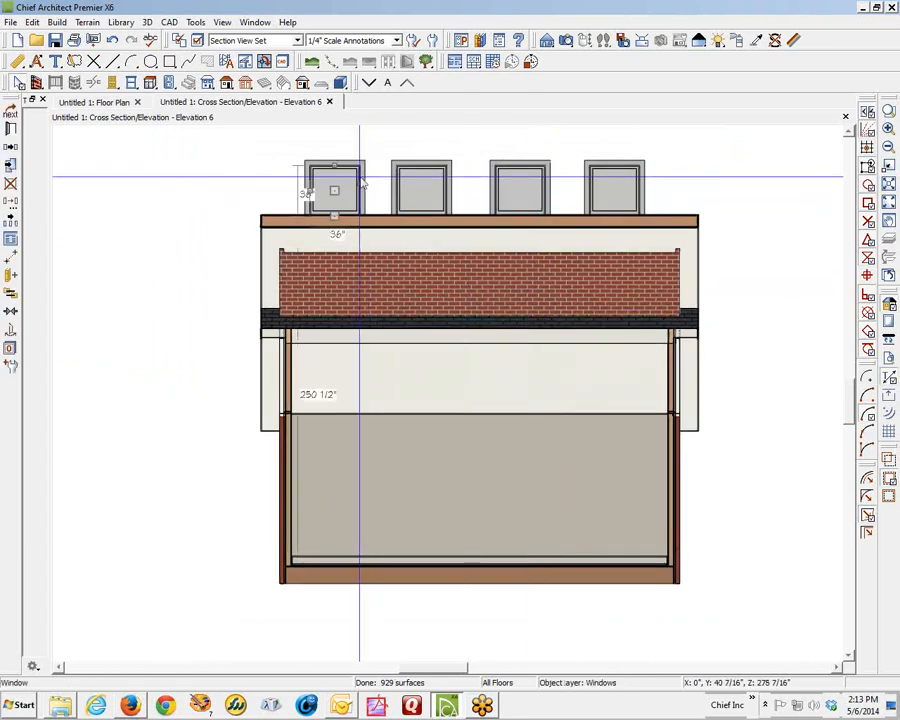
{"action": "left_click", "coordinate": [425, 190], "text": "shift"}
{"action": "left_click", "coordinate": [530, 187], "text": "shift"}
{"action": "left_click", "coordinate": [615, 190], "text": "shift"}
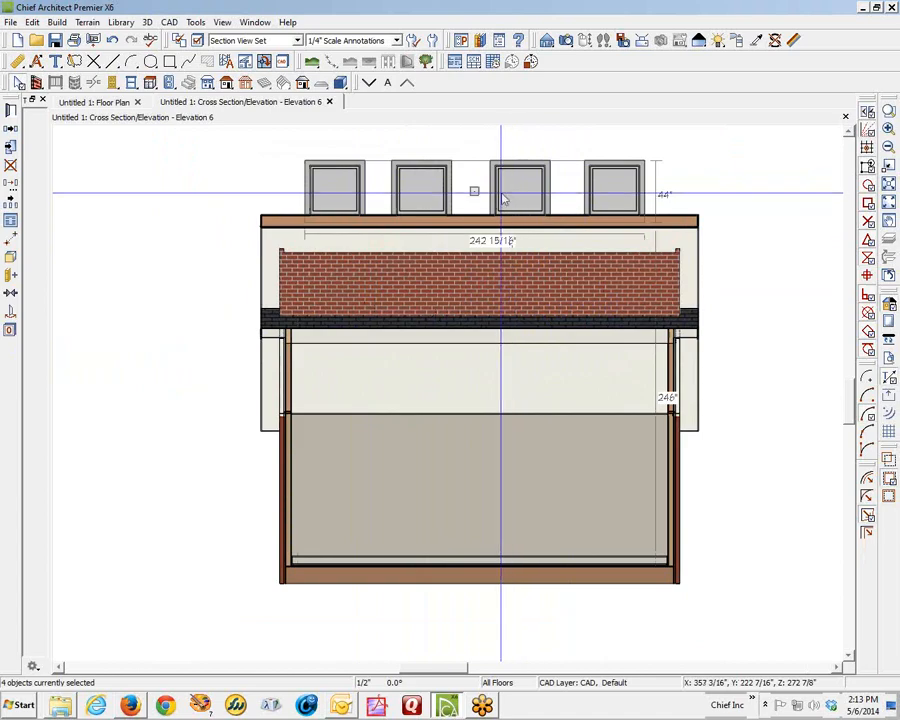
{"action": "left_click_drag", "start_coordinate": [475, 191], "coordinate": [474, 287]}
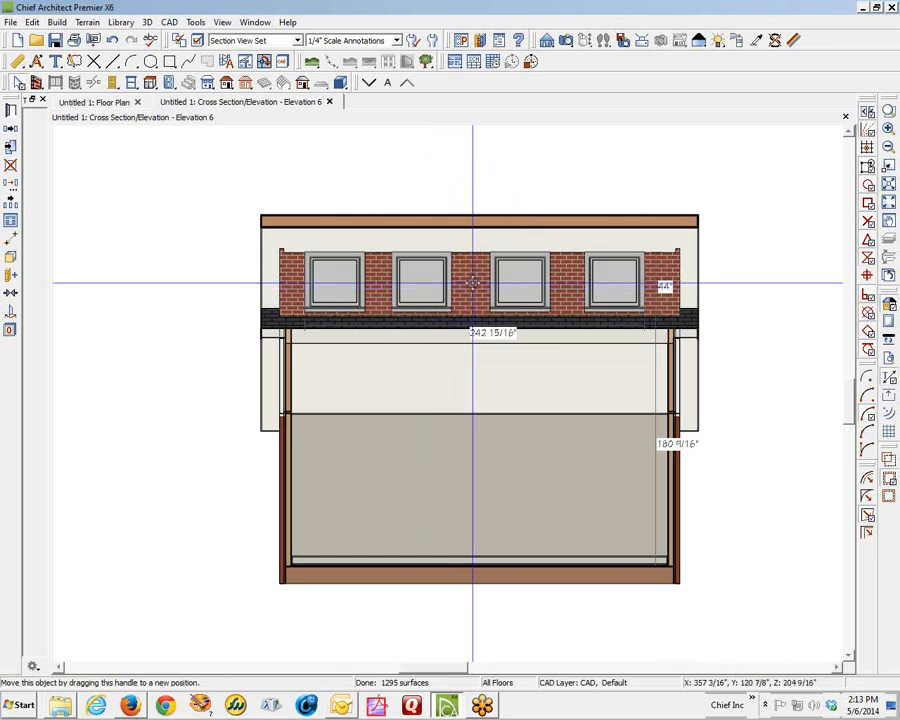
{"action": "left_click_drag", "start_coordinate": [472, 281], "coordinate": [464, 288]}
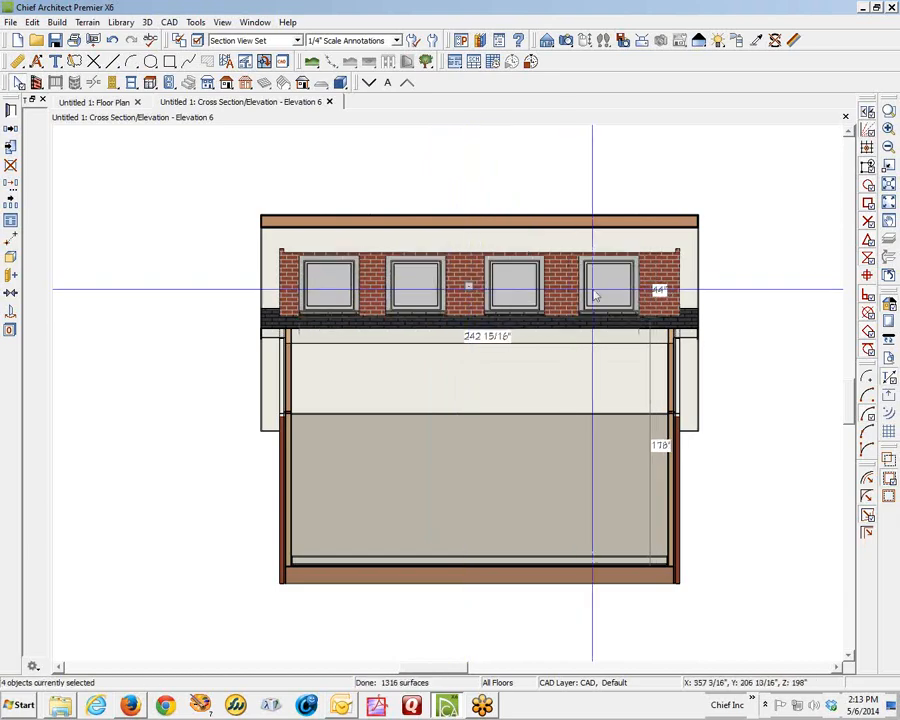
{"action": "left_click", "coordinate": [728, 219]}
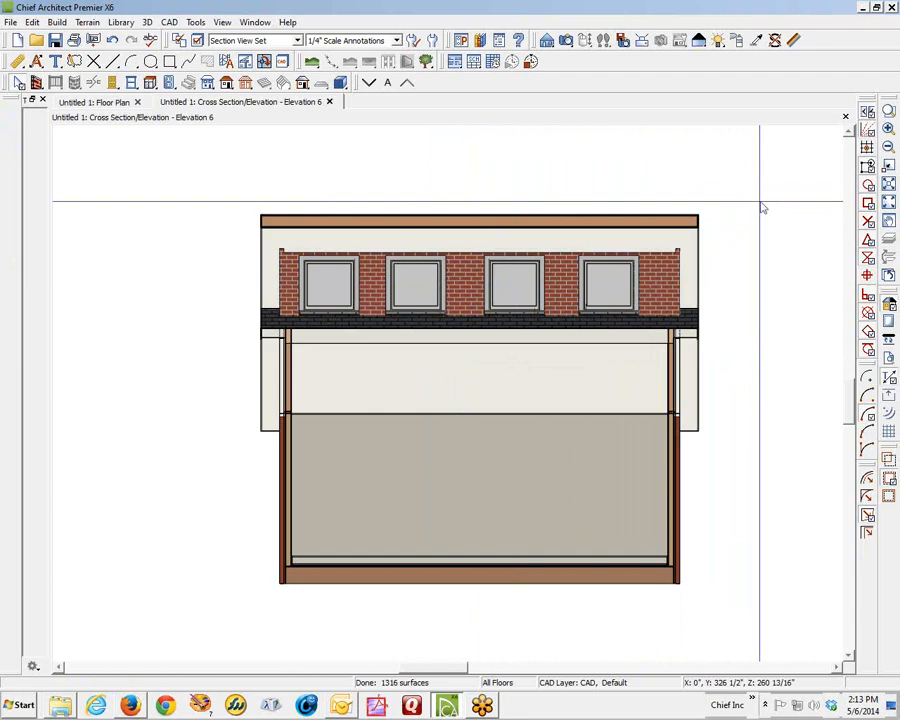
{"action": "left_click", "coordinate": [845, 118]}
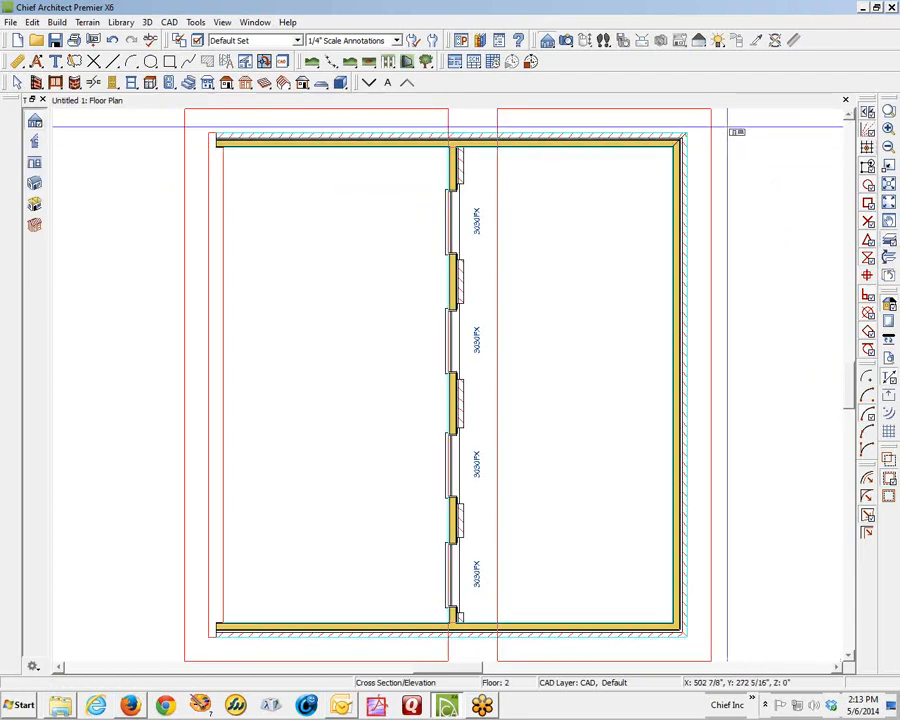
- Create a full camera view on floor 1 looking diagonally across the room and aimed up toward the windowed attic wall
{"action": "left_click", "coordinate": [370, 84]}
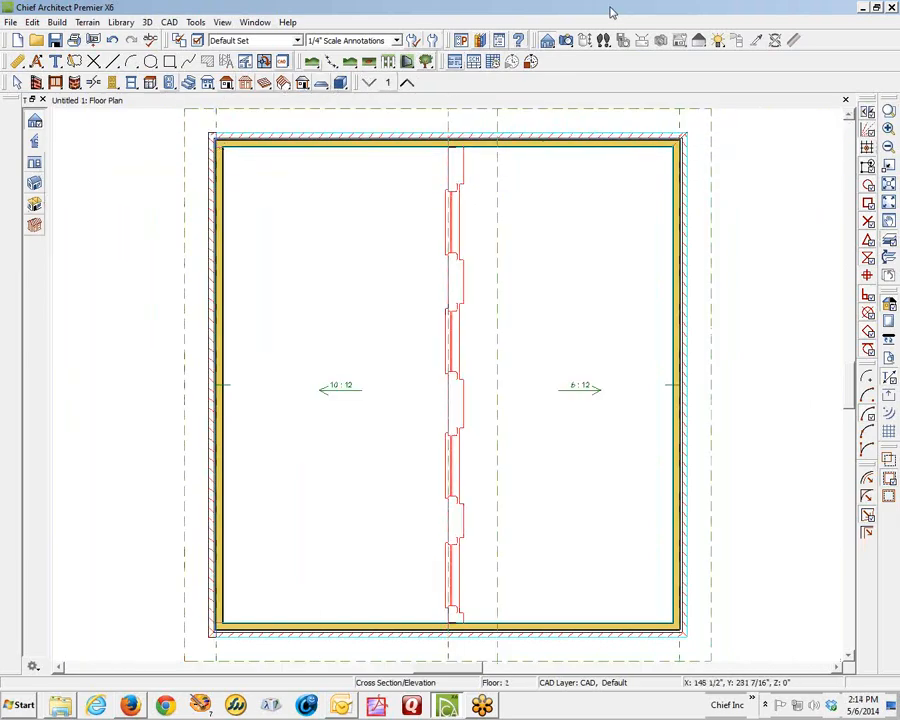
{"action": "left_click", "coordinate": [548, 41]}
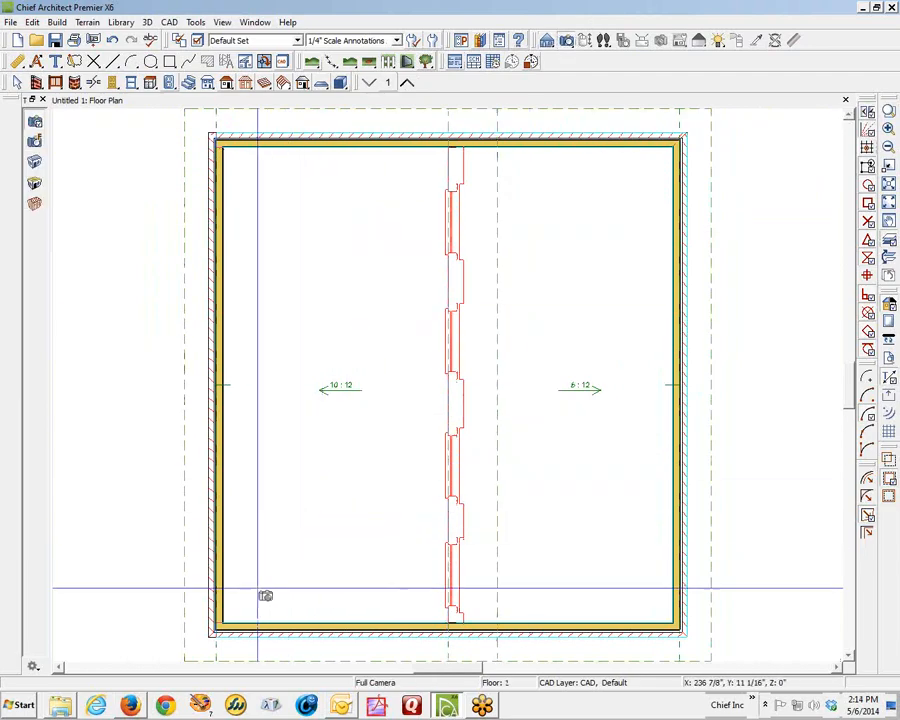
{"action": "left_click_drag", "start_coordinate": [224, 624], "coordinate": [708, 114]}
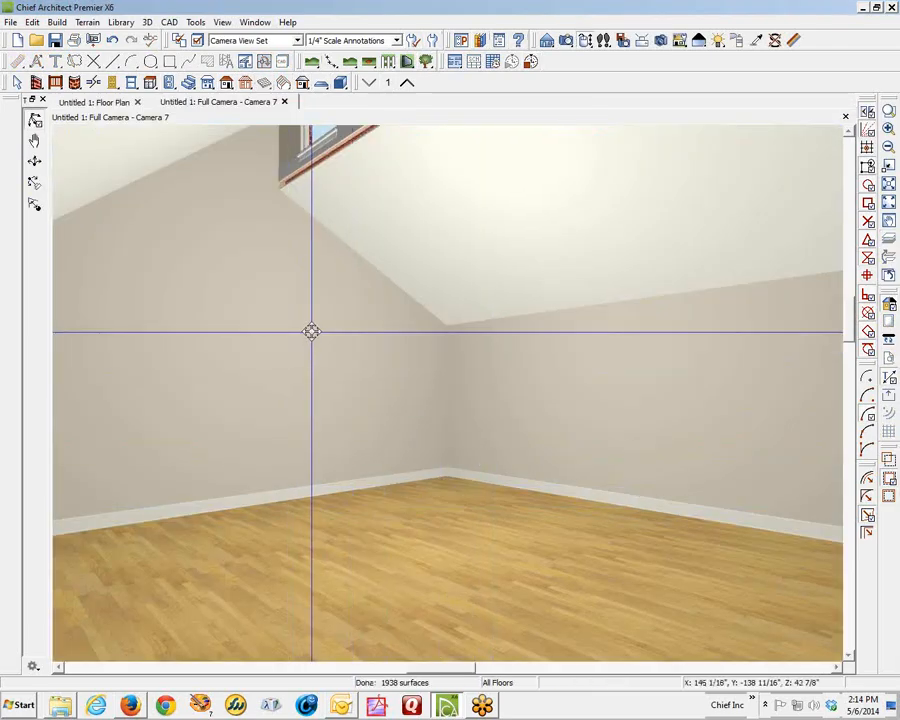
{"action": "left_click_drag", "start_coordinate": [311, 331], "coordinate": [351, 336]}
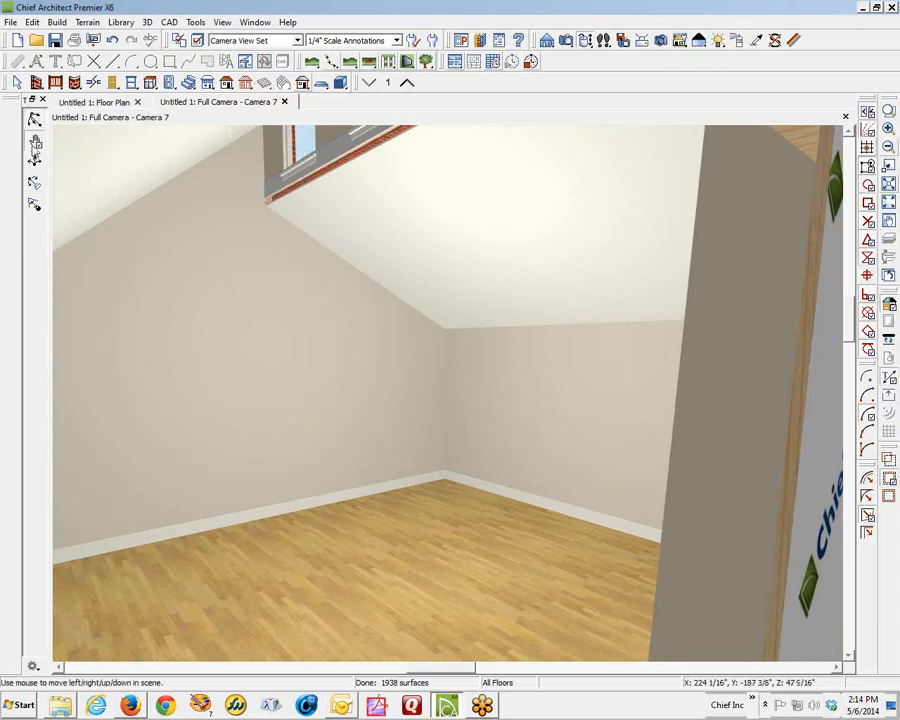
{"action": "left_click_drag", "start_coordinate": [351, 336], "coordinate": [363, 309]}
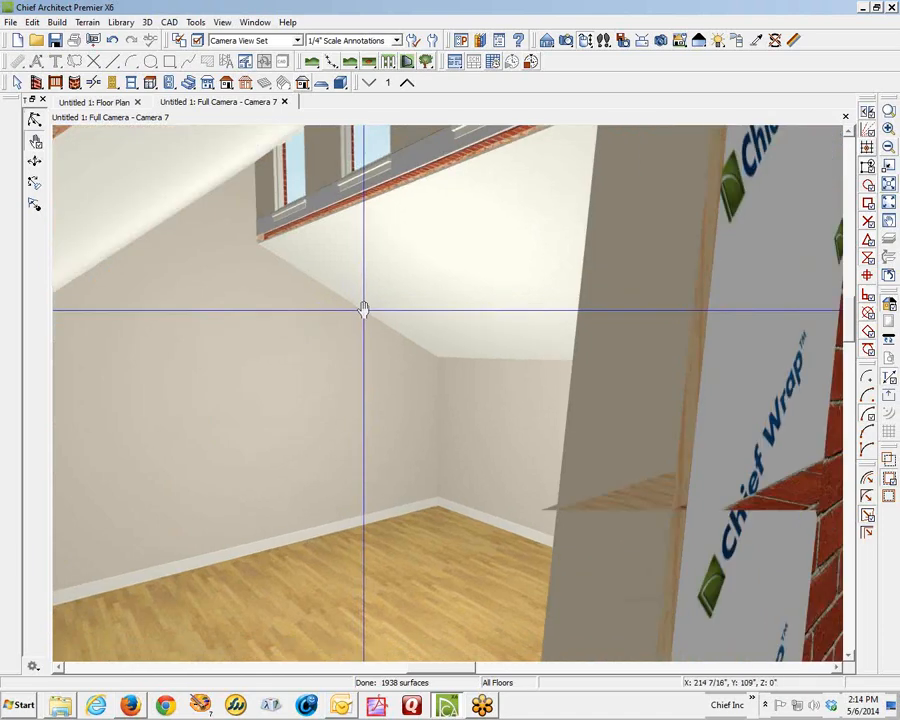
- Try to pull the attic wall's bottom edge down to the sloped ceiling in the camera view
{"action": "left_click", "coordinate": [411, 143]}
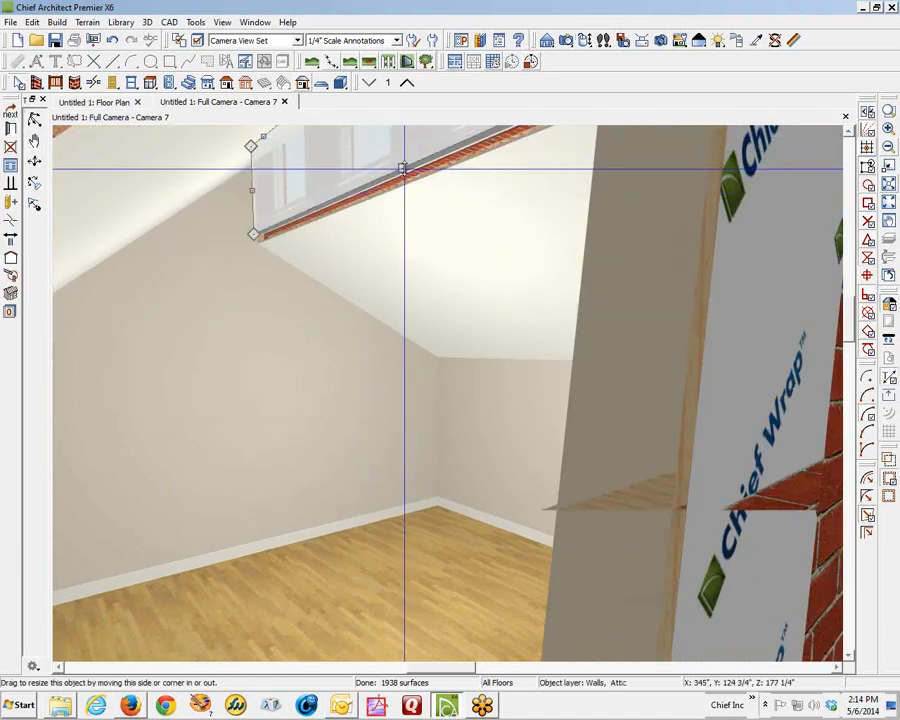
{"action": "left_click_drag", "start_coordinate": [405, 168], "coordinate": [412, 195]}
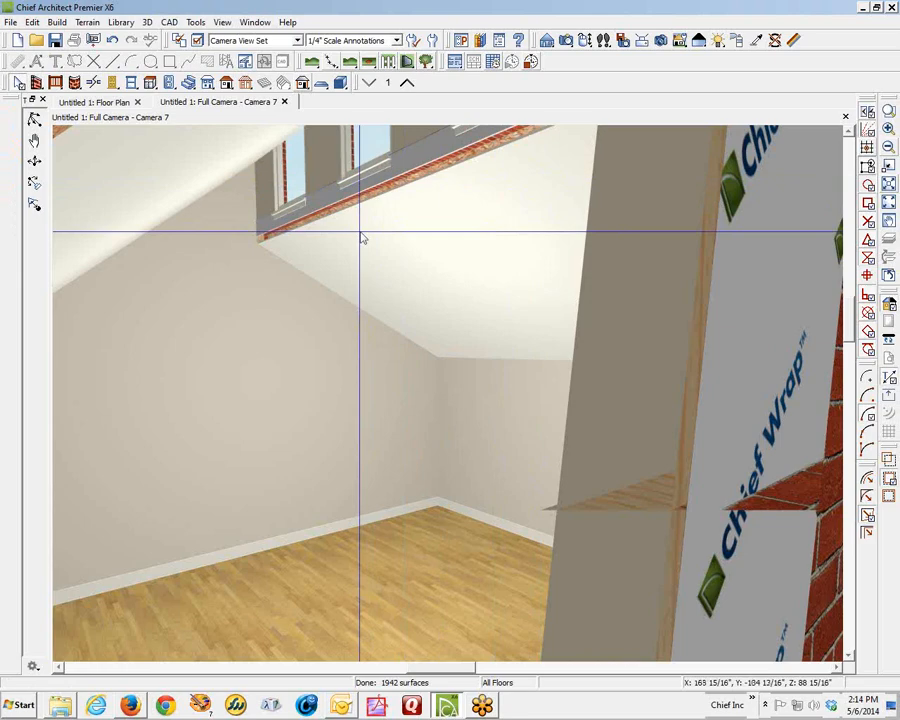
- Nudge the windowed attic wall slightly sideways toward the 10:12 roof side in the attic floor plan
{"action": "key", "text": "ctrl+Tab"}
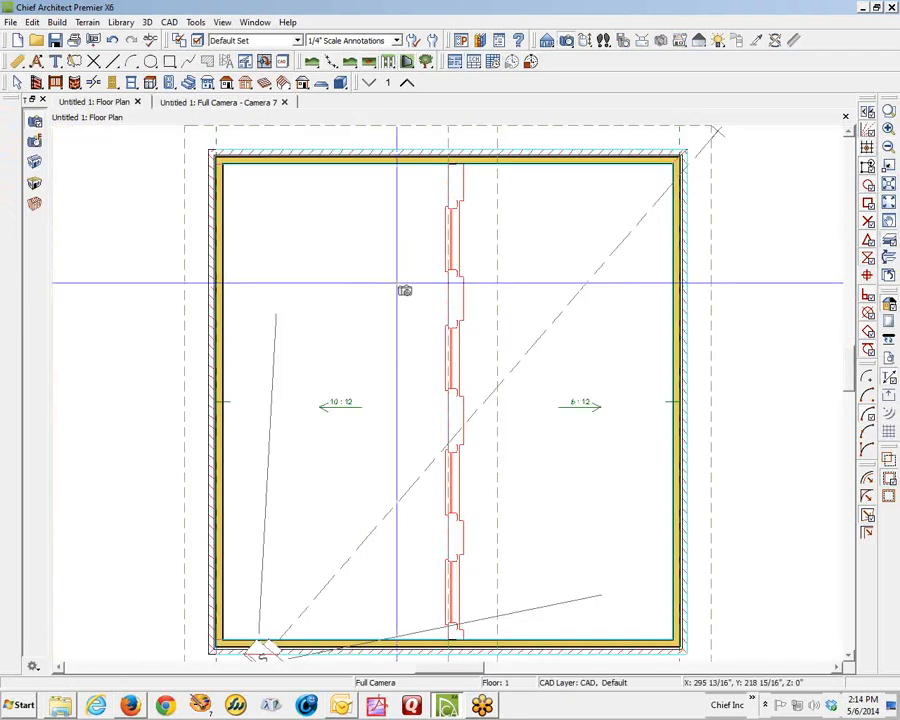
{"action": "left_click", "coordinate": [408, 83]}
{"action": "left_click", "coordinate": [455, 358]}
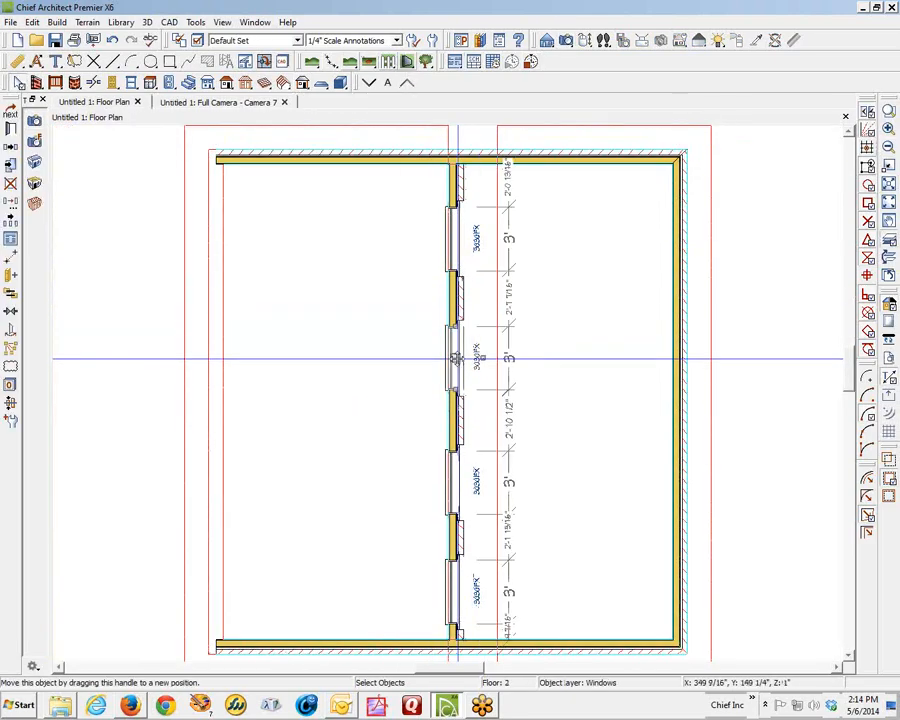
{"action": "left_click", "coordinate": [738, 333]}
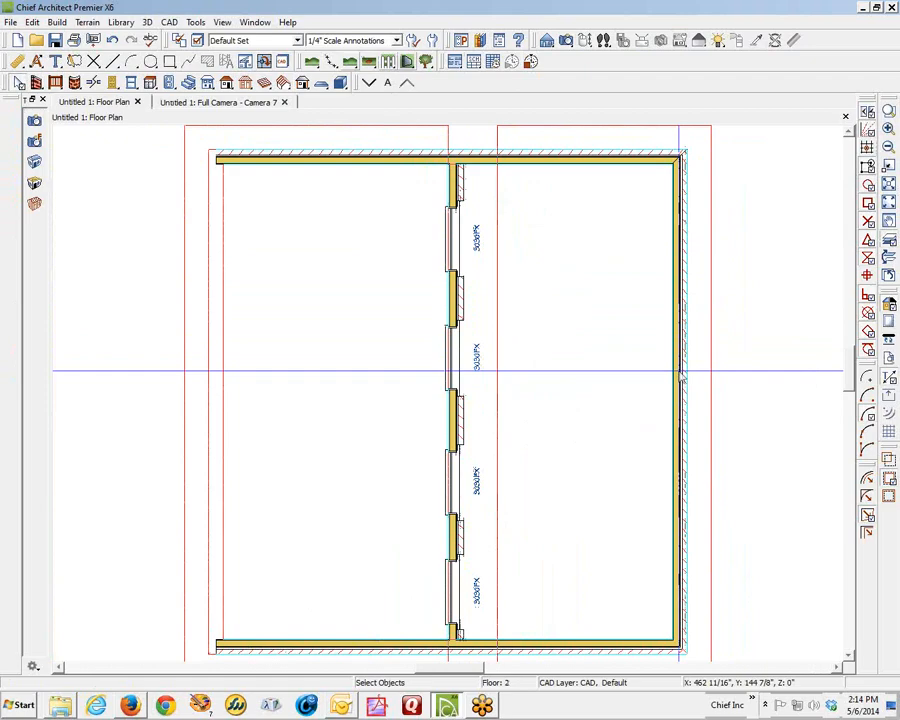
{"action": "scroll", "coordinate": [463, 356], "scroll_direction": "up", "scroll_amount": 5}
{"action": "left_click", "coordinate": [460, 362]}
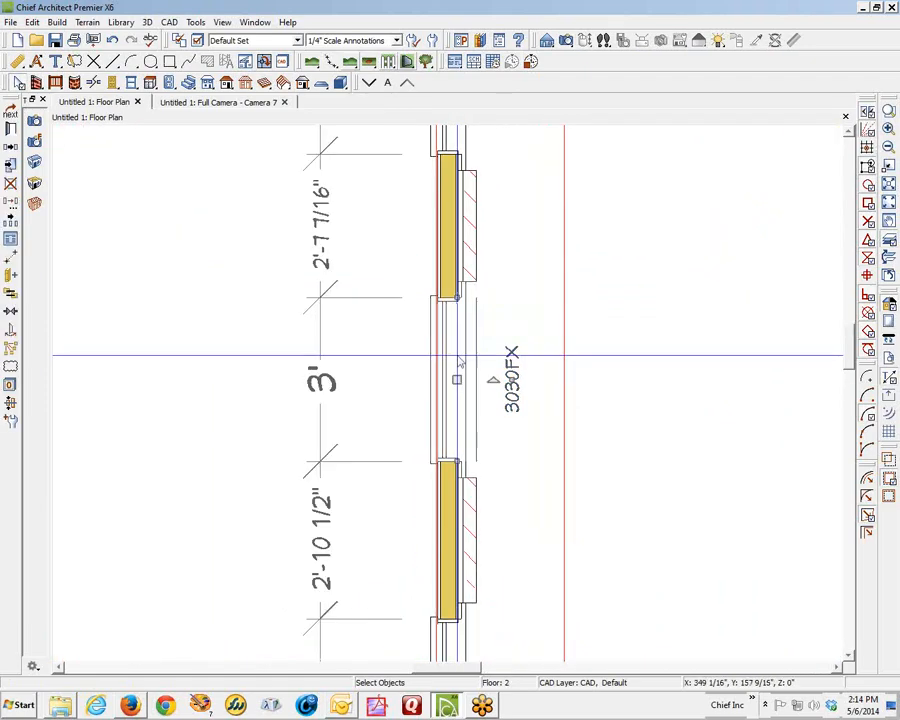
{"action": "left_click", "coordinate": [455, 490]}
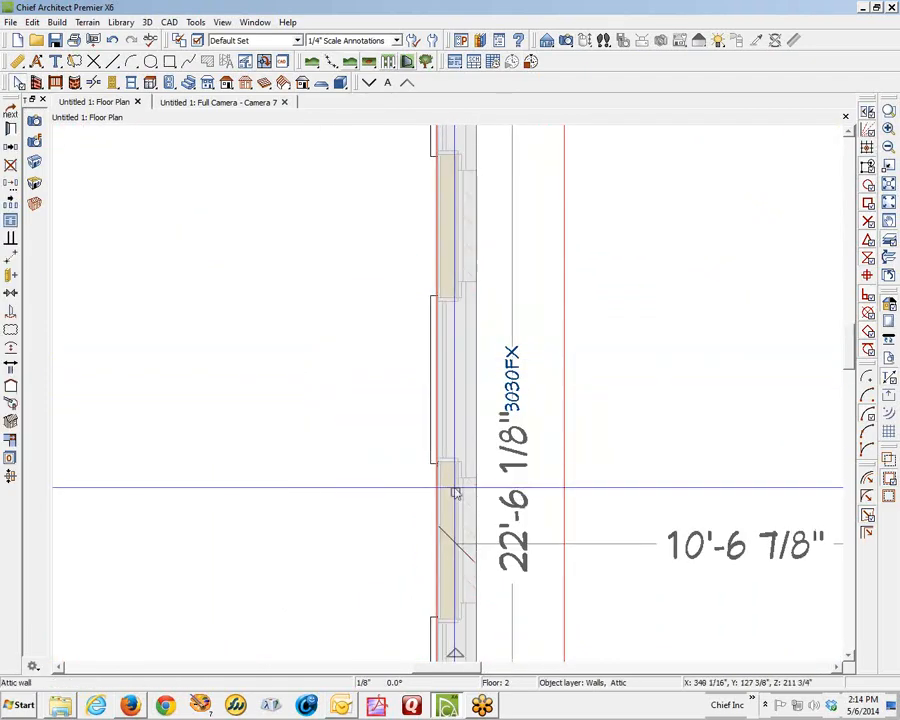
{"action": "left_click_drag", "start_coordinate": [460, 491], "coordinate": [457, 491]}
{"action": "left_click", "coordinate": [575, 500]}
- Extend the attic wall's bottom edge down to the sloped ceiling in the camera view, covering the exposed brick strip
{"action": "key", "text": "ctrl+Tab"}
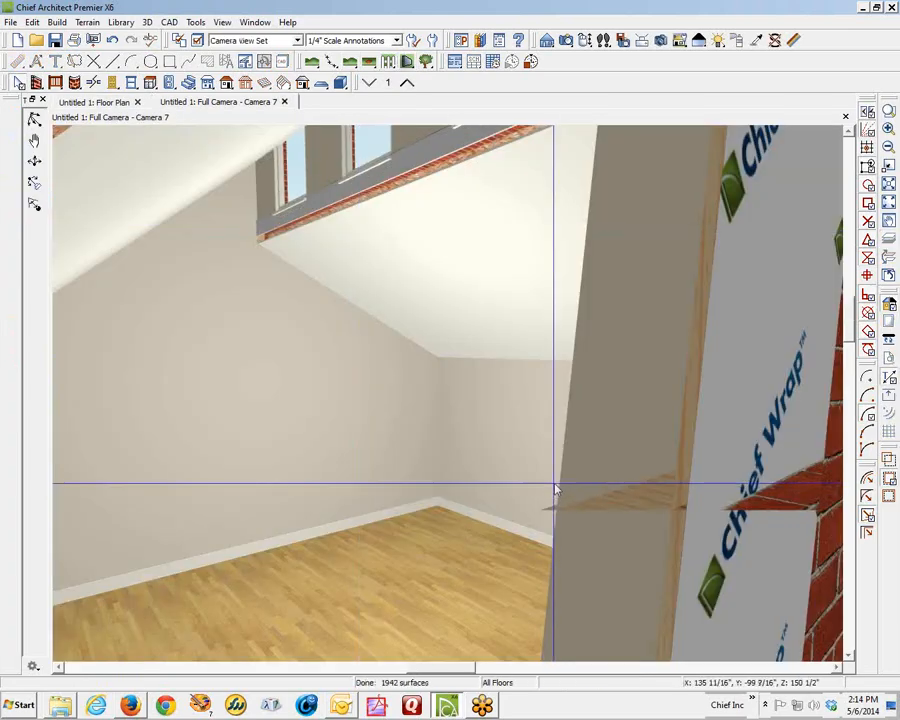
{"action": "left_click", "coordinate": [410, 136]}
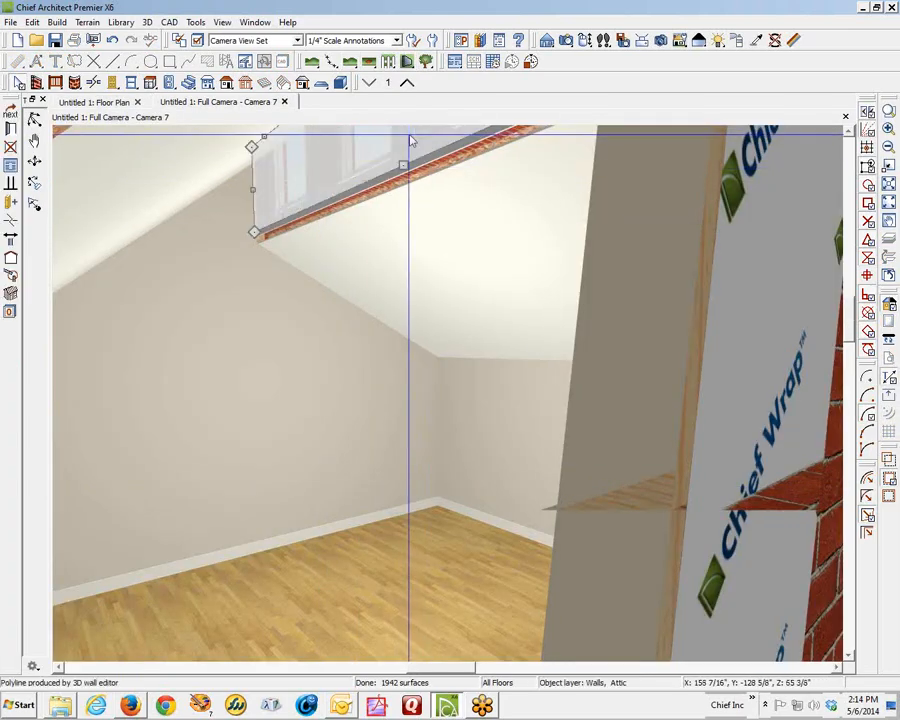
{"action": "left_click", "coordinate": [405, 160]}
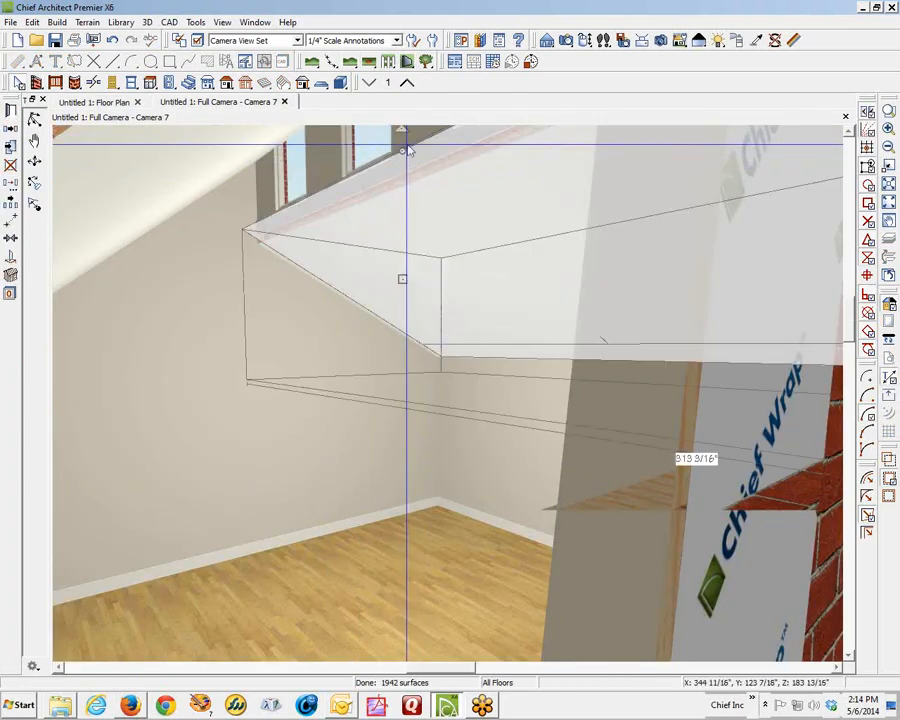
{"action": "left_click", "coordinate": [408, 166]}
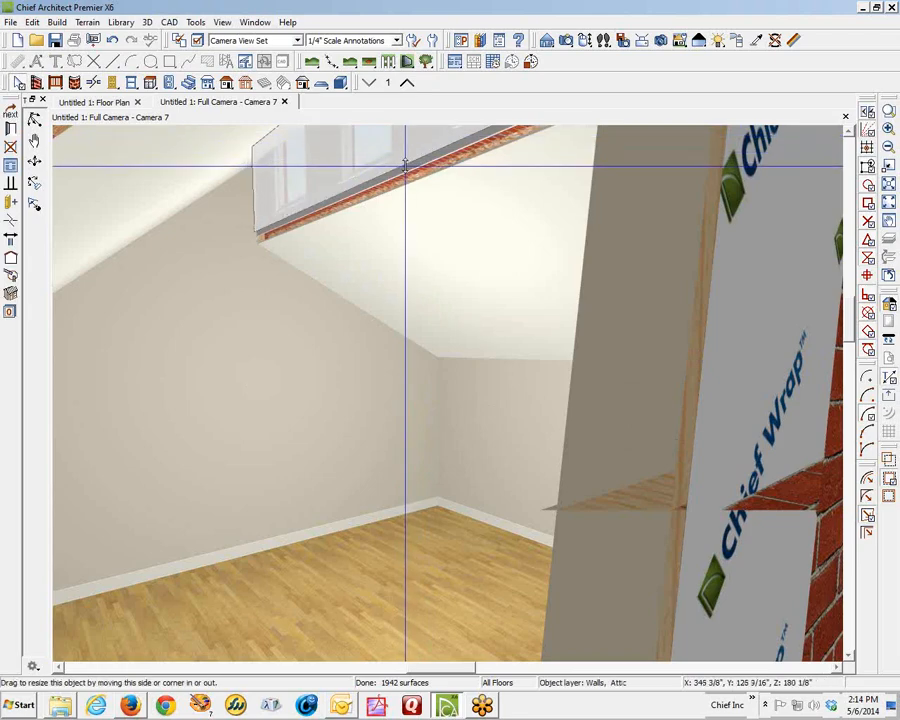
{"action": "left_click_drag", "start_coordinate": [403, 162], "coordinate": [405, 181]}
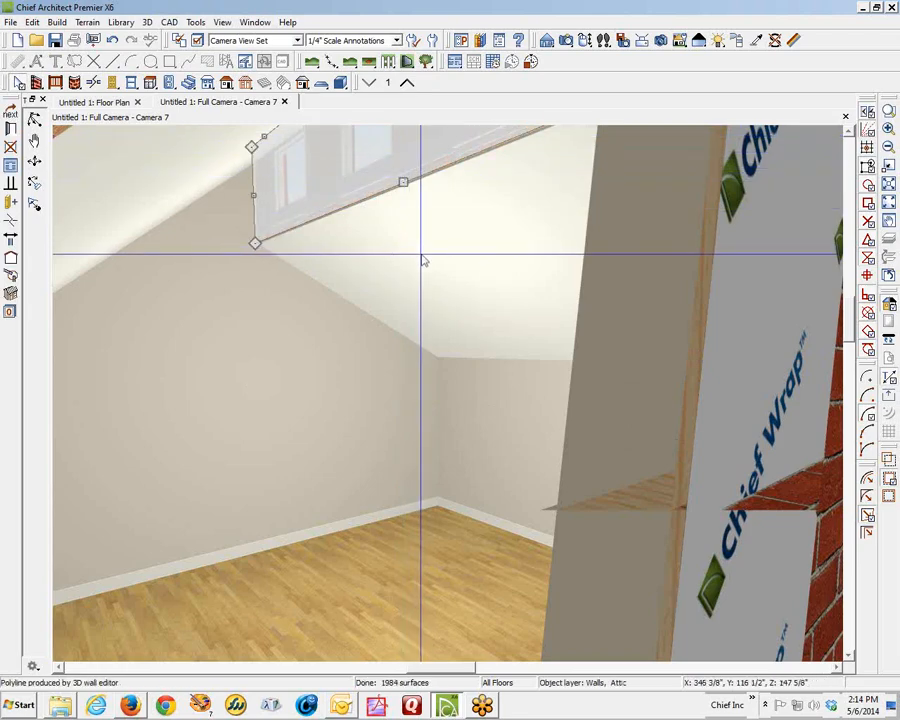
{"action": "key", "text": "Escape"}
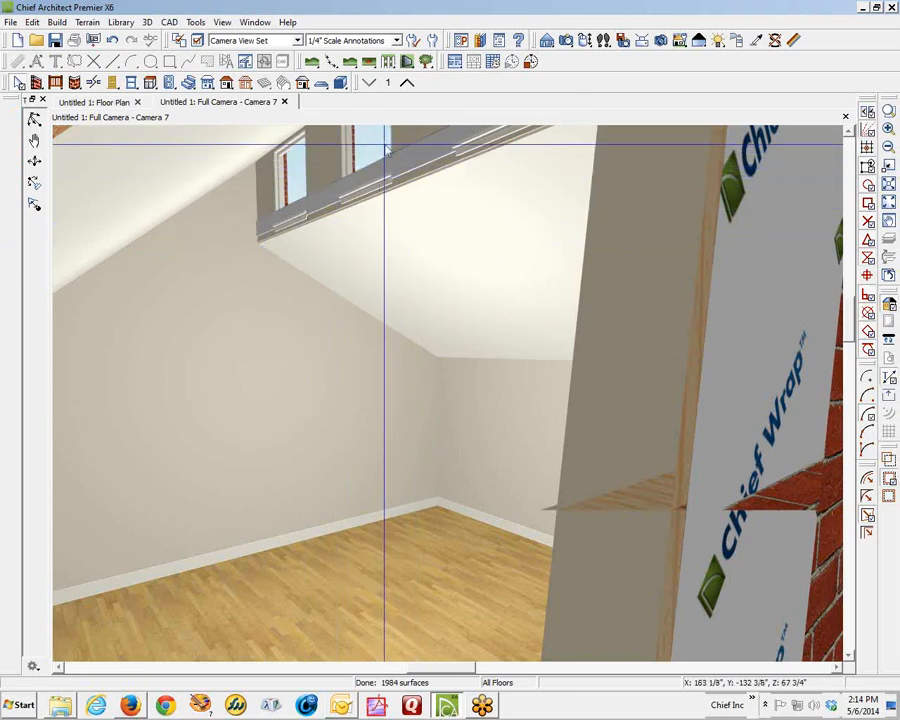
- Turn off the interior sill for all four fixed windows in the attic wall together
{"action": "key", "text": "ctrl+Tab"}
{"action": "scroll", "coordinate": [560, 302], "scroll_direction": "down", "scroll_amount": 3}
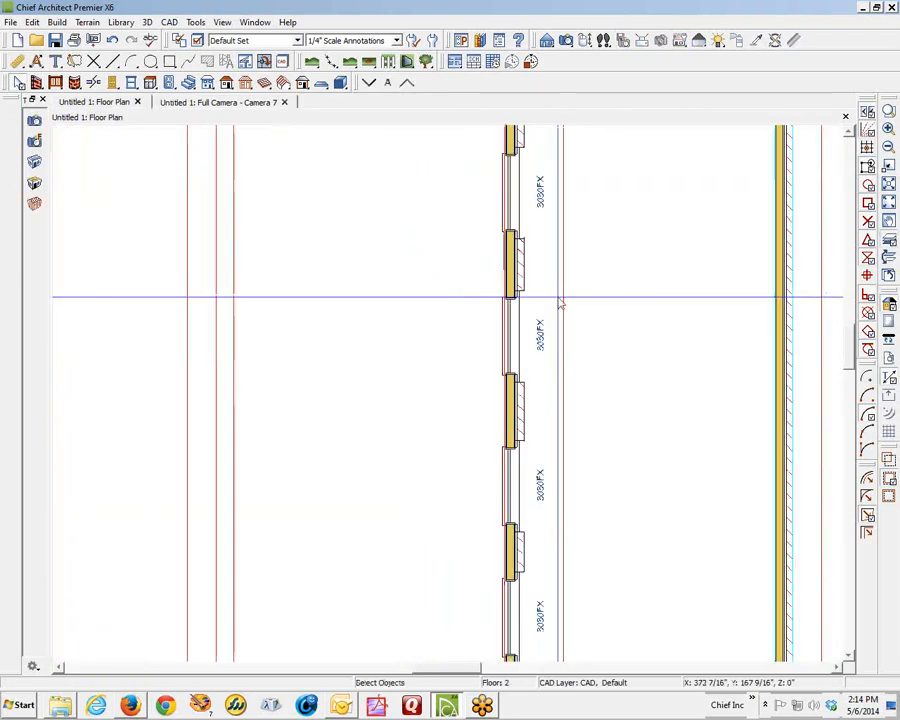
{"action": "scroll", "coordinate": [560, 302], "scroll_direction": "down", "scroll_amount": 5}
{"action": "left_click", "coordinate": [562, 418]}
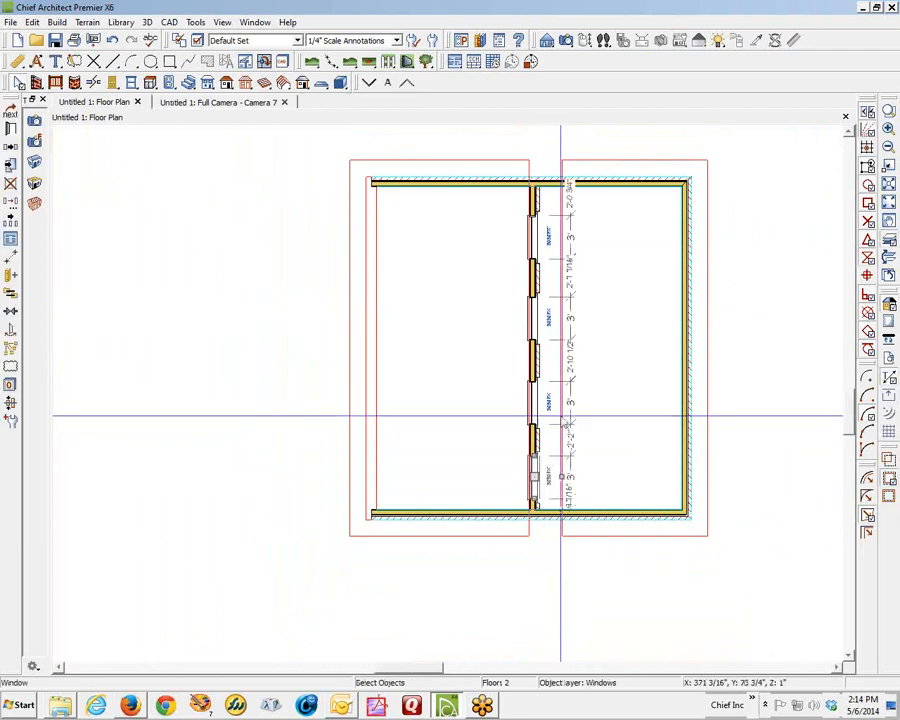
{"action": "left_click", "coordinate": [530, 396]}
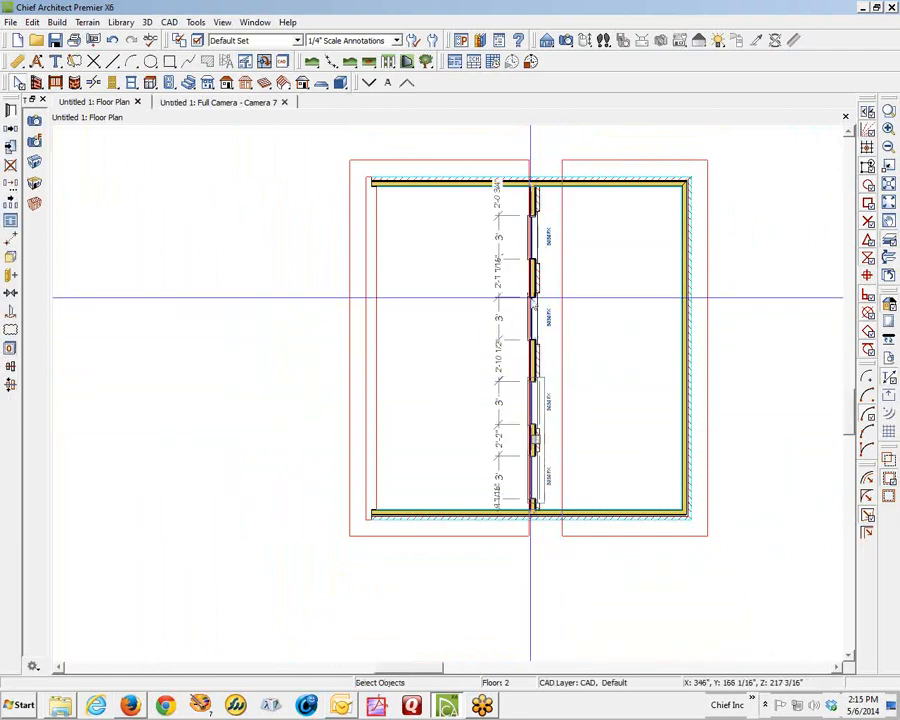
{"action": "left_click", "coordinate": [575, 456]}
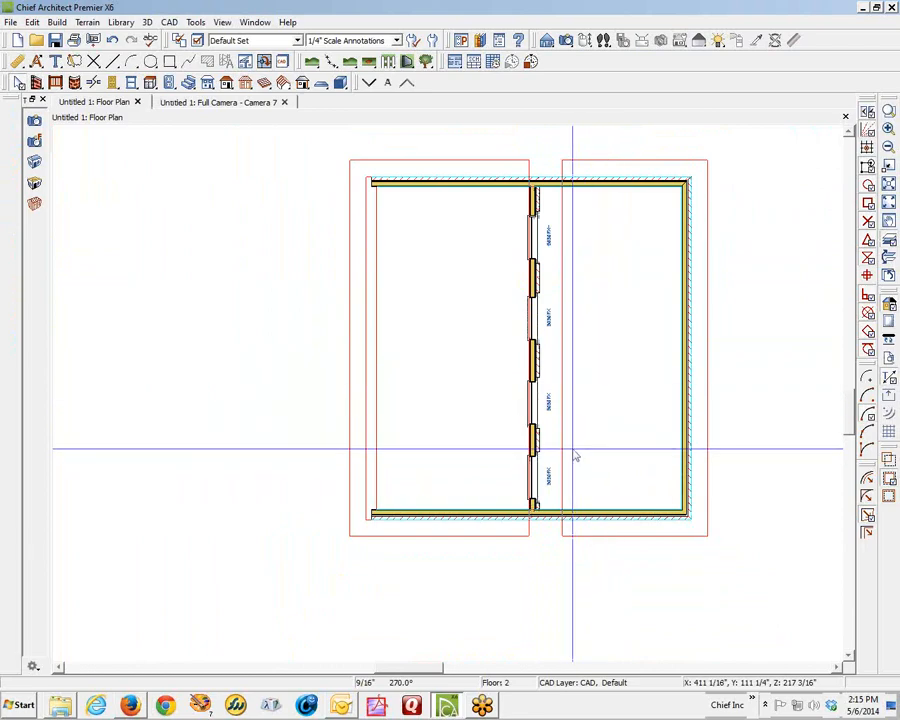
{"action": "left_click", "coordinate": [527, 474]}
{"action": "left_click", "coordinate": [541, 397], "text": "shift"}
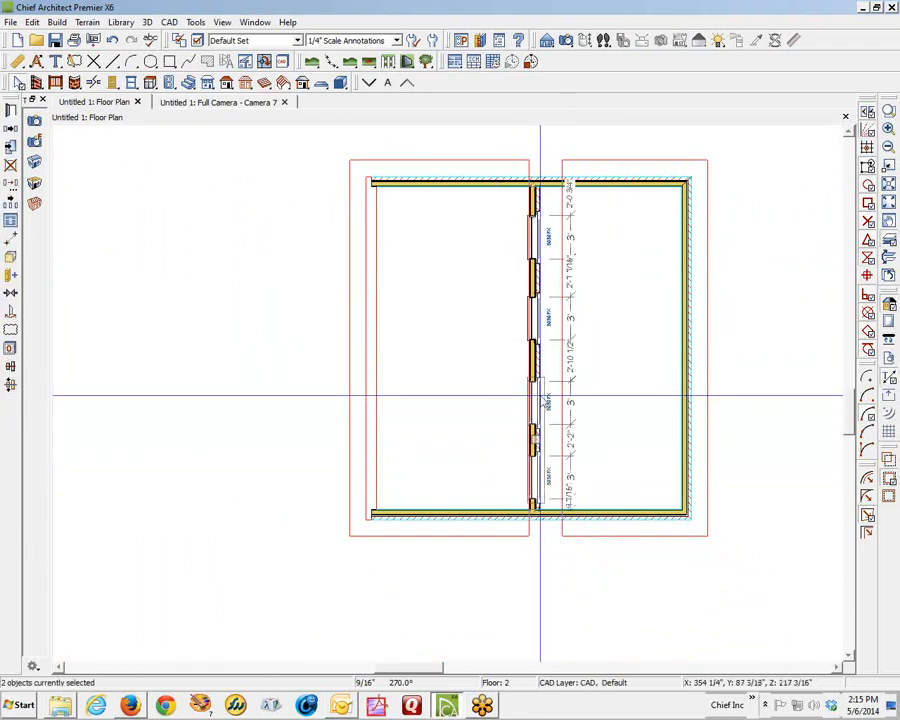
{"action": "left_click", "coordinate": [527, 335], "text": "shift"}
{"action": "left_click", "coordinate": [537, 255], "text": "shift"}
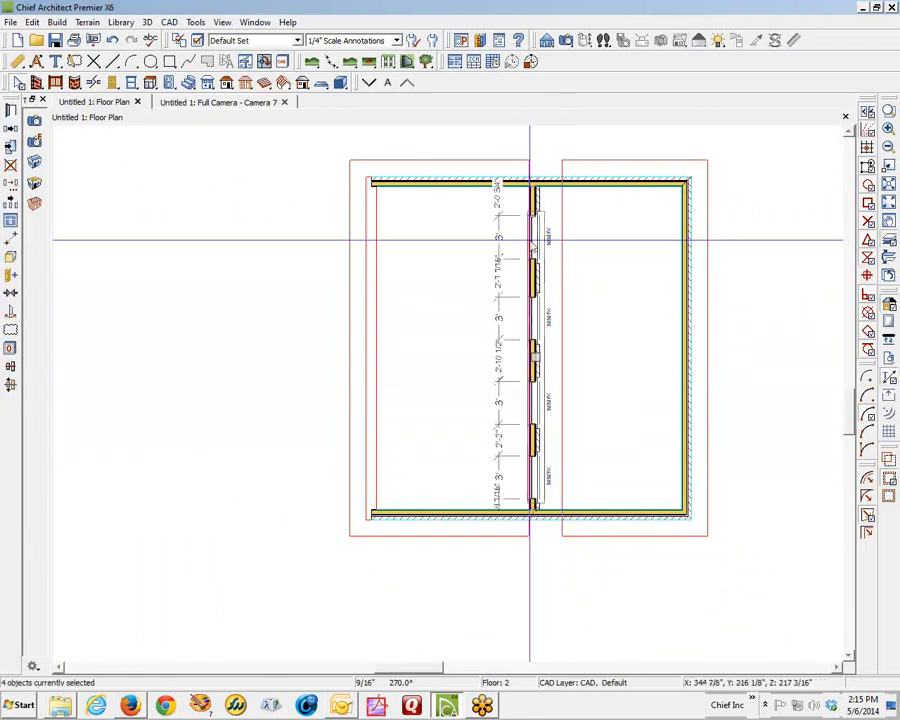
{"action": "left_click", "coordinate": [10, 113]}
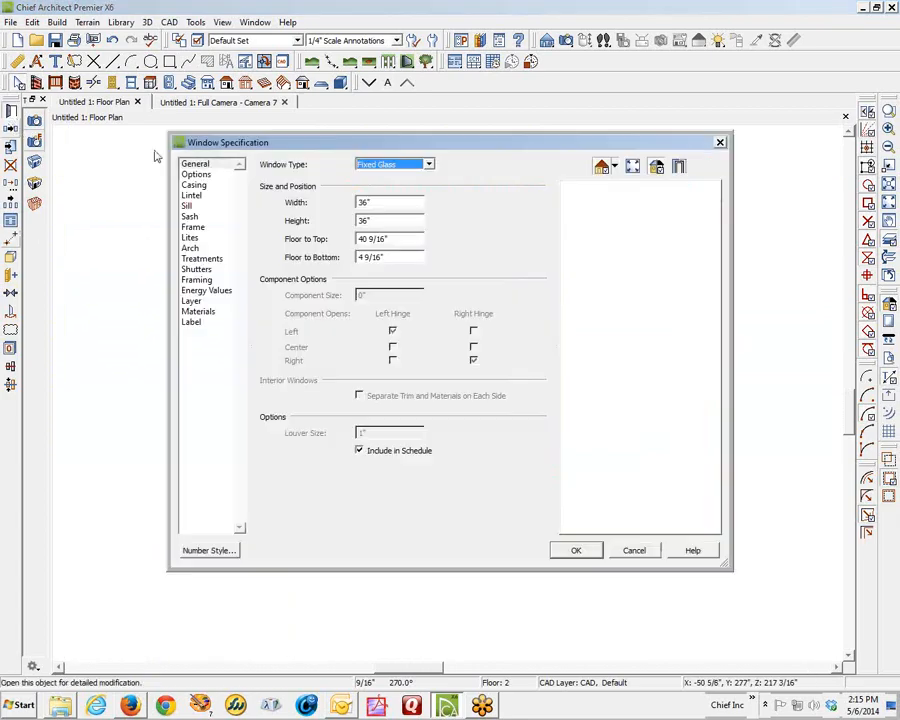
{"action": "left_click", "coordinate": [188, 206]}
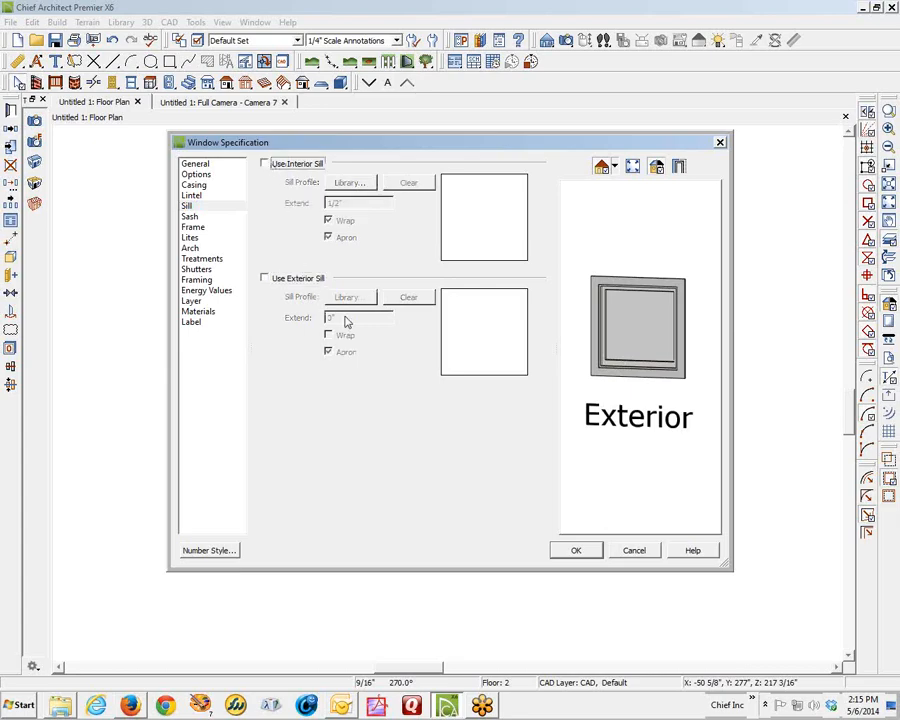
{"action": "left_click", "coordinate": [574, 550]}
- Fine-tune the attic wall's bottom edge against the sloped ceiling in the interior camera view and close that view
{"action": "key", "text": "ctrl+Tab"}
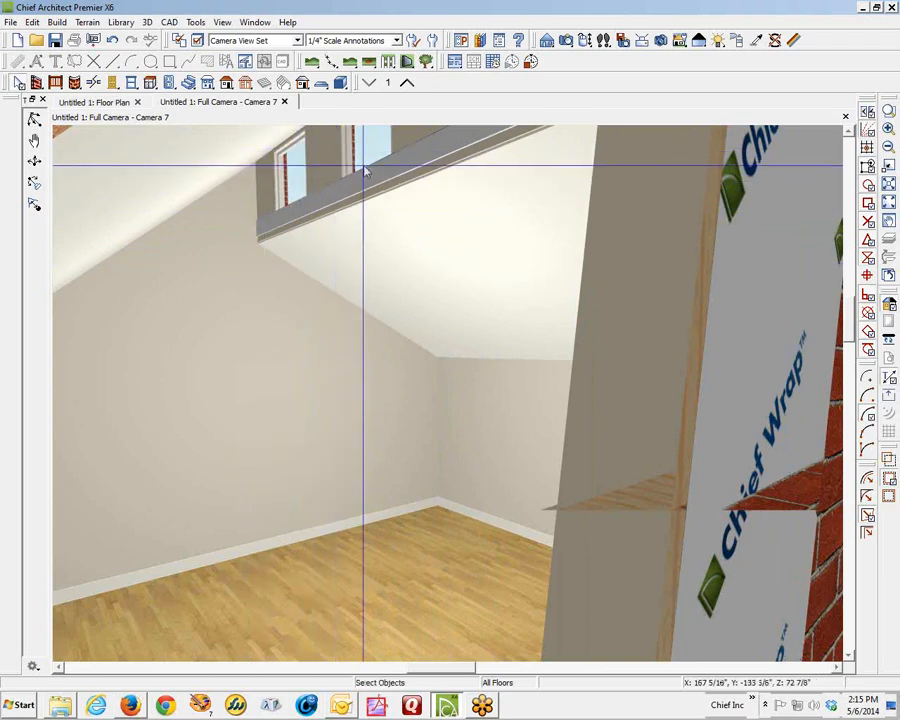
{"action": "left_click", "coordinate": [304, 163]}
{"action": "left_click", "coordinate": [341, 185]}
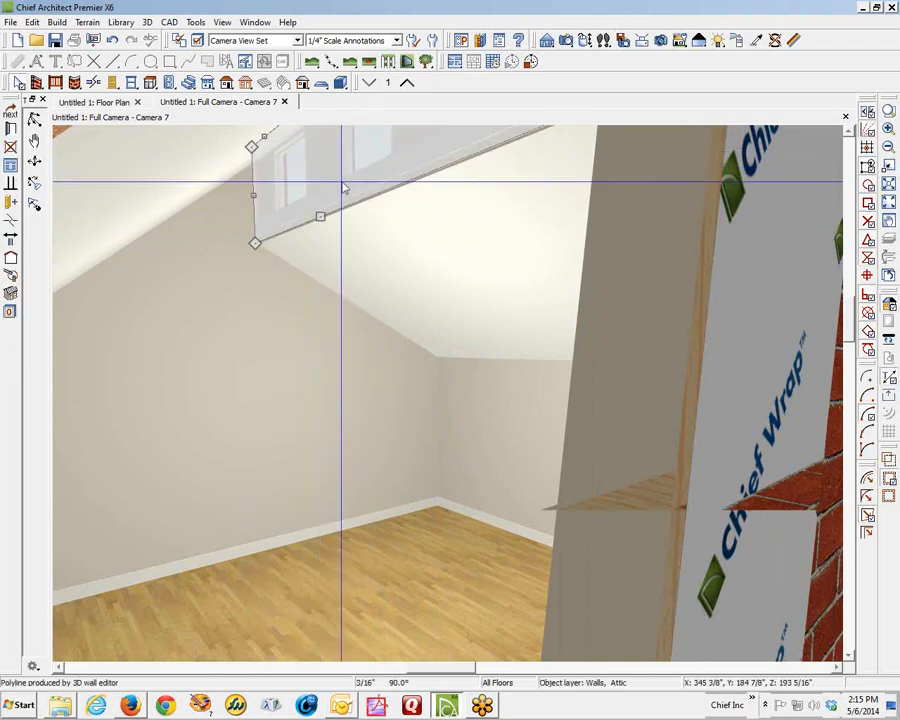
{"action": "left_click_drag", "start_coordinate": [320, 218], "coordinate": [316, 219]}
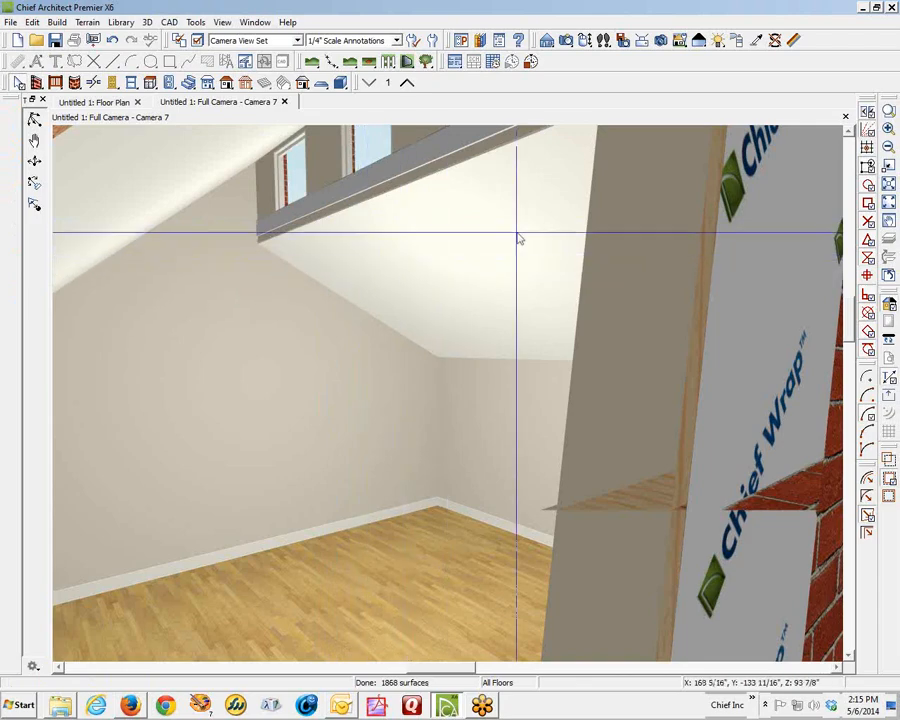
{"action": "left_click", "coordinate": [845, 117]}
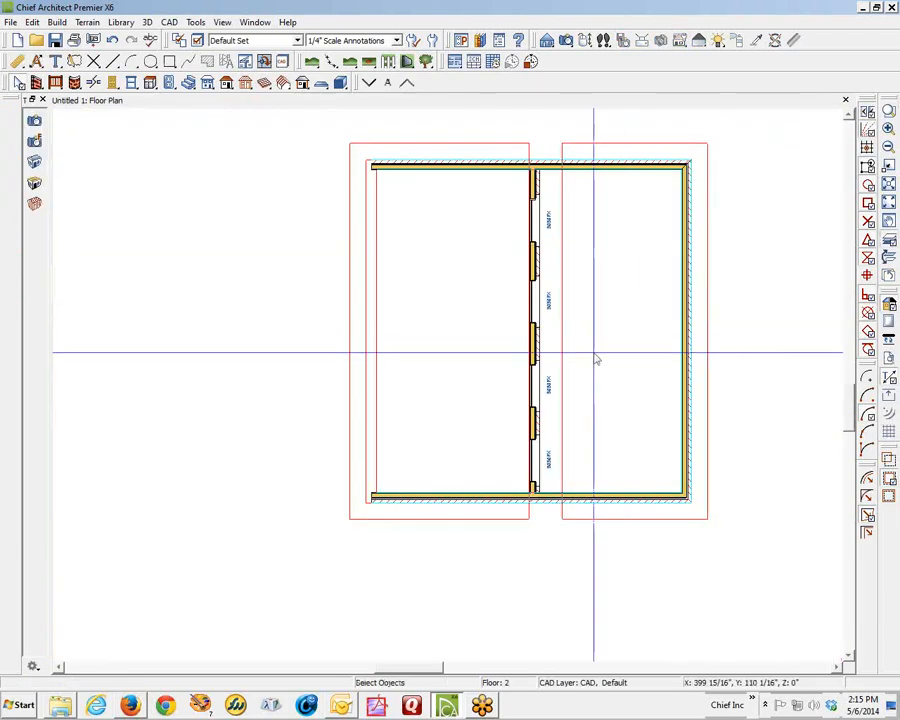
- Examine the attic wall and its windows from inside with a floor 1 camera looking from the opposite corner, and close that view
{"action": "left_click", "coordinate": [369, 83]}
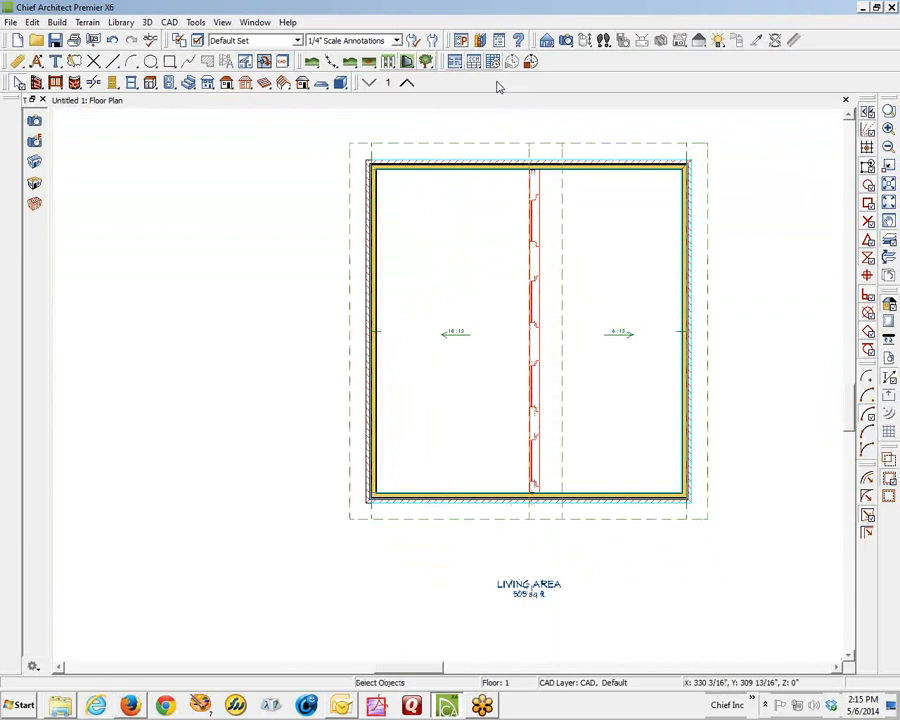
{"action": "left_click", "coordinate": [566, 40]}
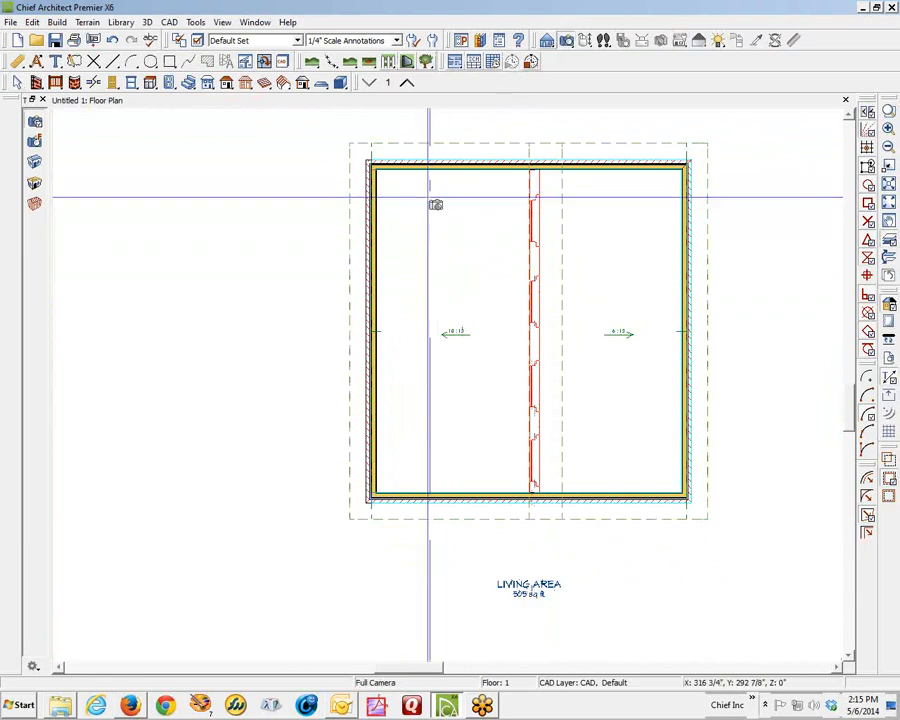
{"action": "left_click_drag", "start_coordinate": [393, 185], "coordinate": [672, 519]}
{"action": "left_click_drag", "start_coordinate": [627, 479], "coordinate": [622, 218]}
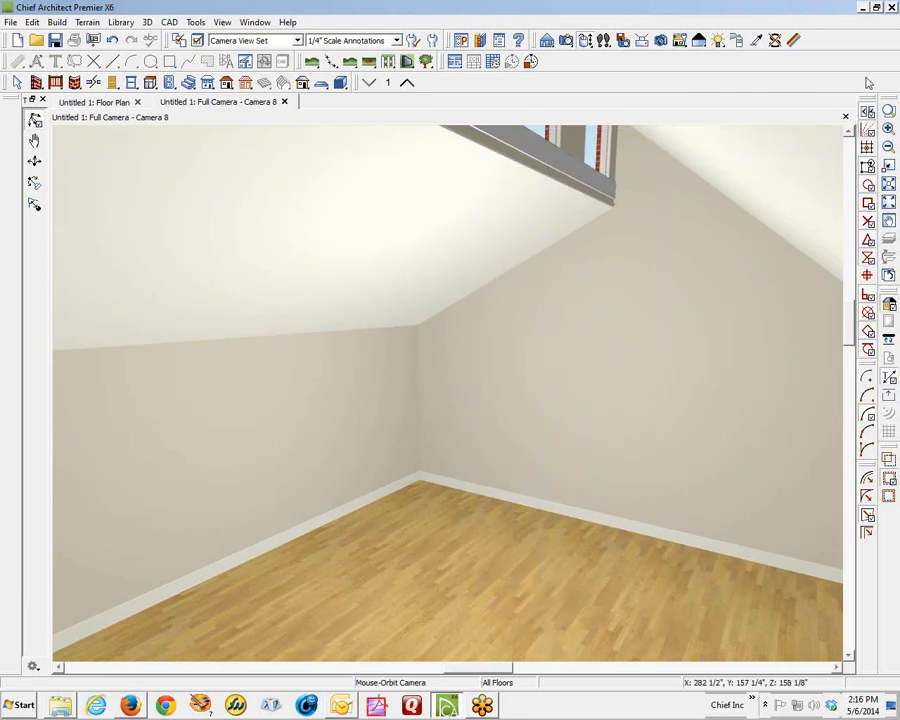
{"action": "left_click", "coordinate": [845, 118]}
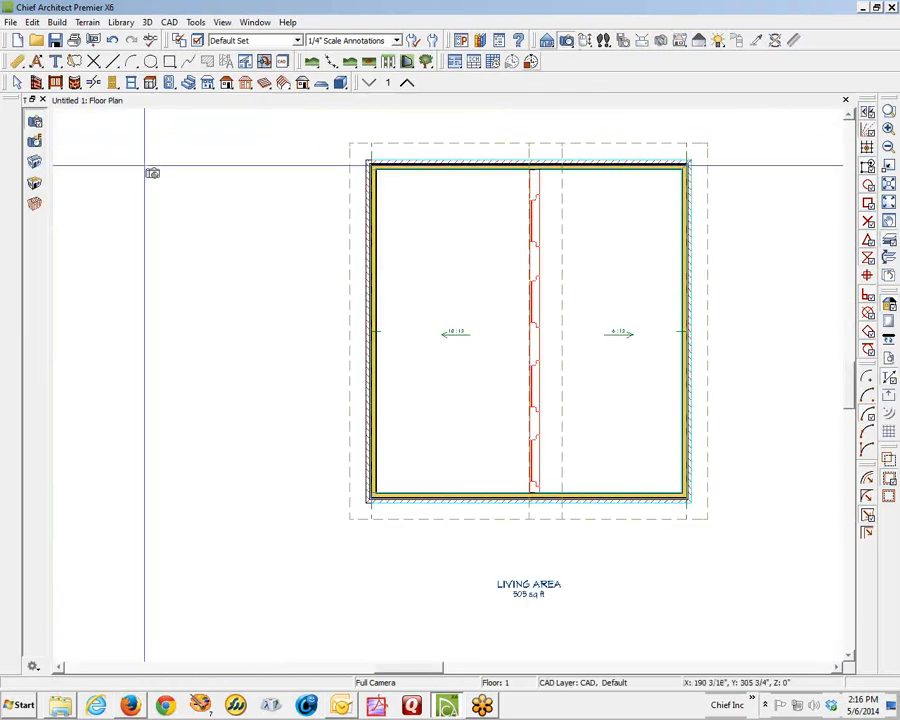
- Set the height of all four fixed windows in the attic wall together to 24" in a perspective full overview
{"action": "left_click", "coordinate": [36, 165]}
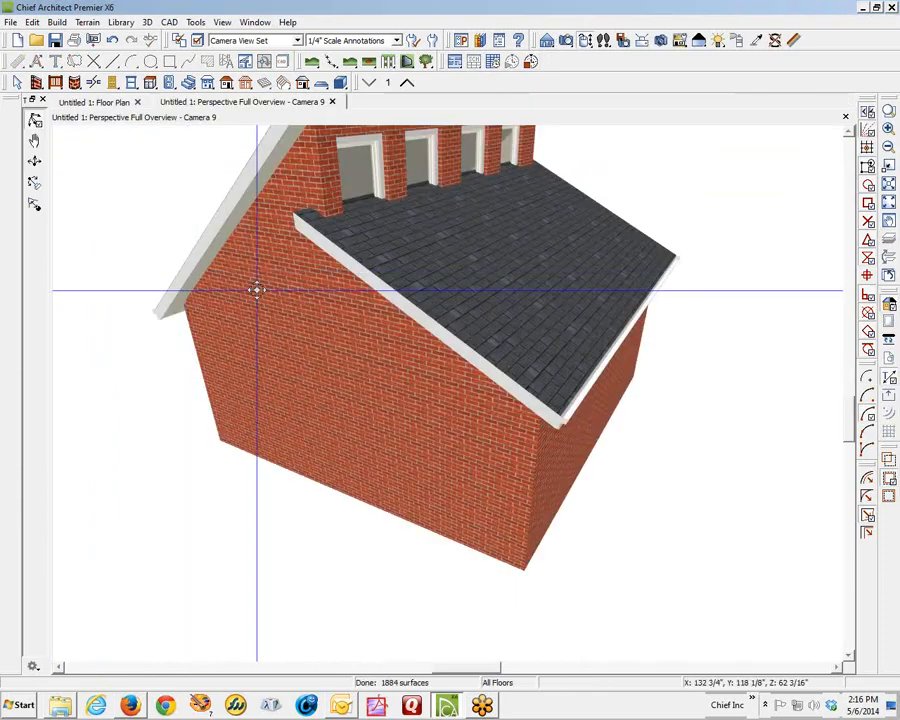
{"action": "left_click_drag", "start_coordinate": [239, 308], "coordinate": [203, 308]}
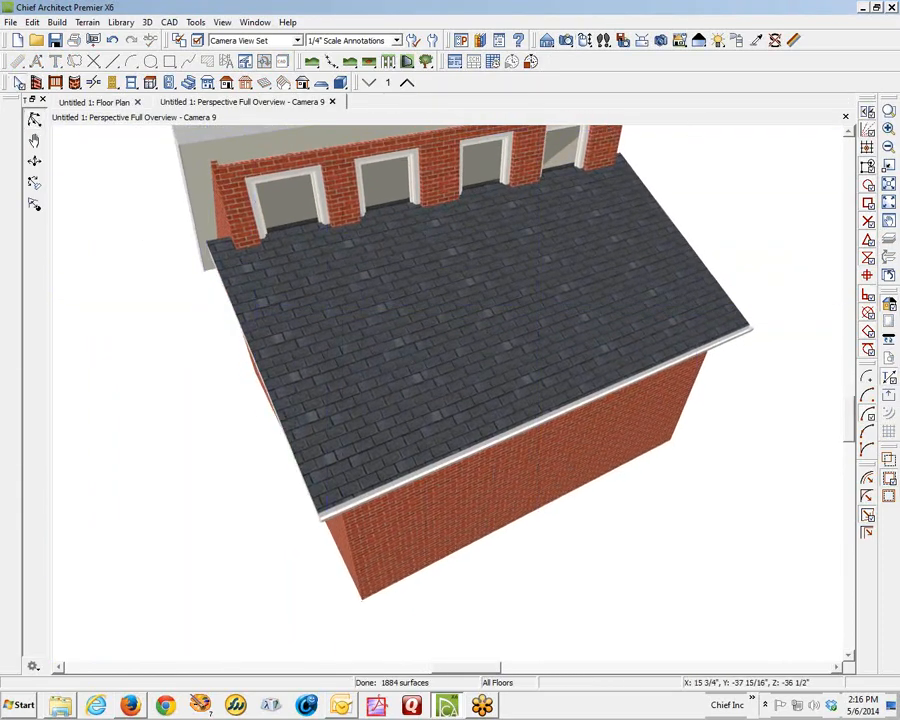
{"action": "left_click_drag", "start_coordinate": [846, 135], "coordinate": [261, 250]}
{"action": "left_click", "coordinate": [286, 271]}
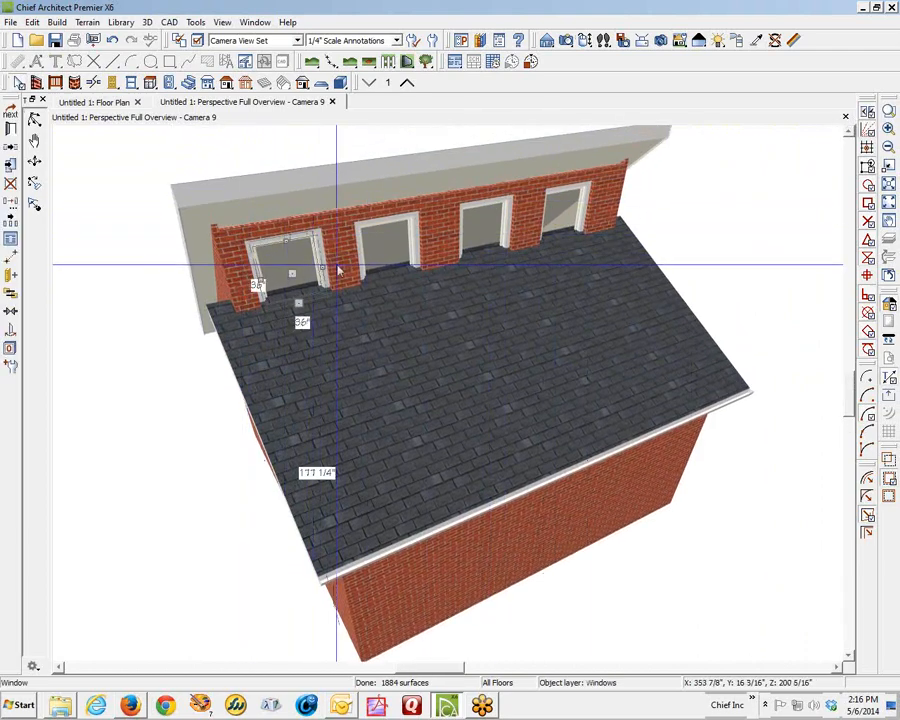
{"action": "left_click", "coordinate": [415, 250], "text": "shift"}
{"action": "left_click", "coordinate": [488, 234], "text": "shift"}
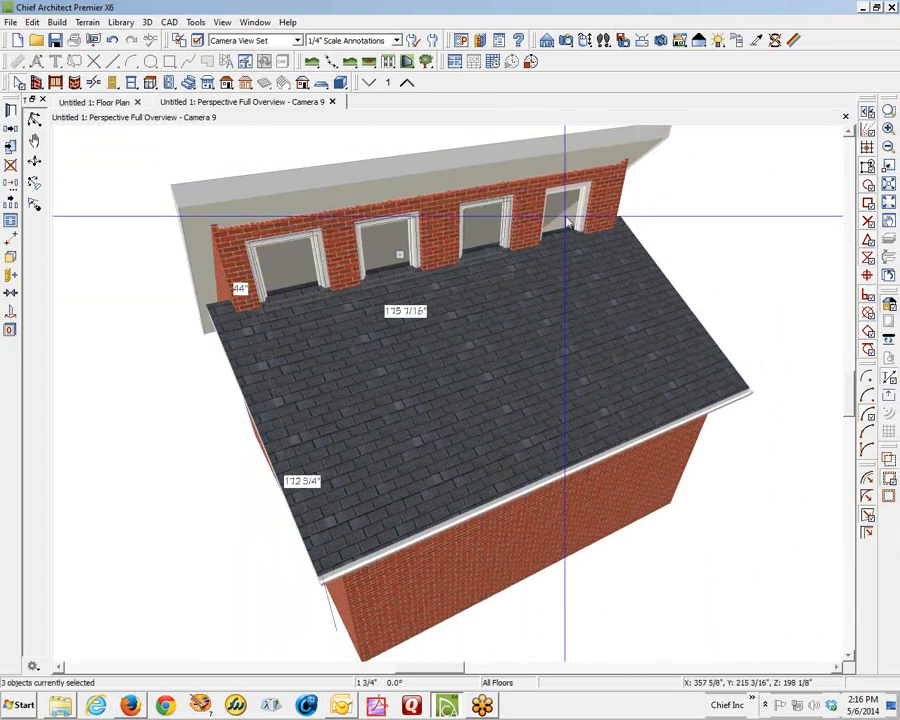
{"action": "left_click", "coordinate": [568, 215], "text": "shift"}
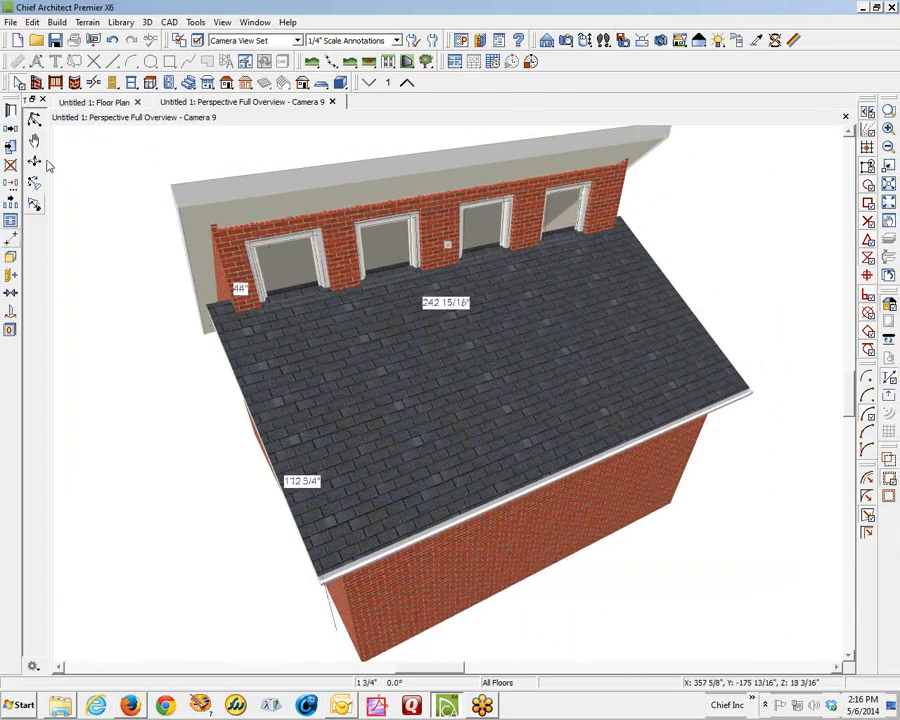
{"action": "left_click", "coordinate": [10, 81]}
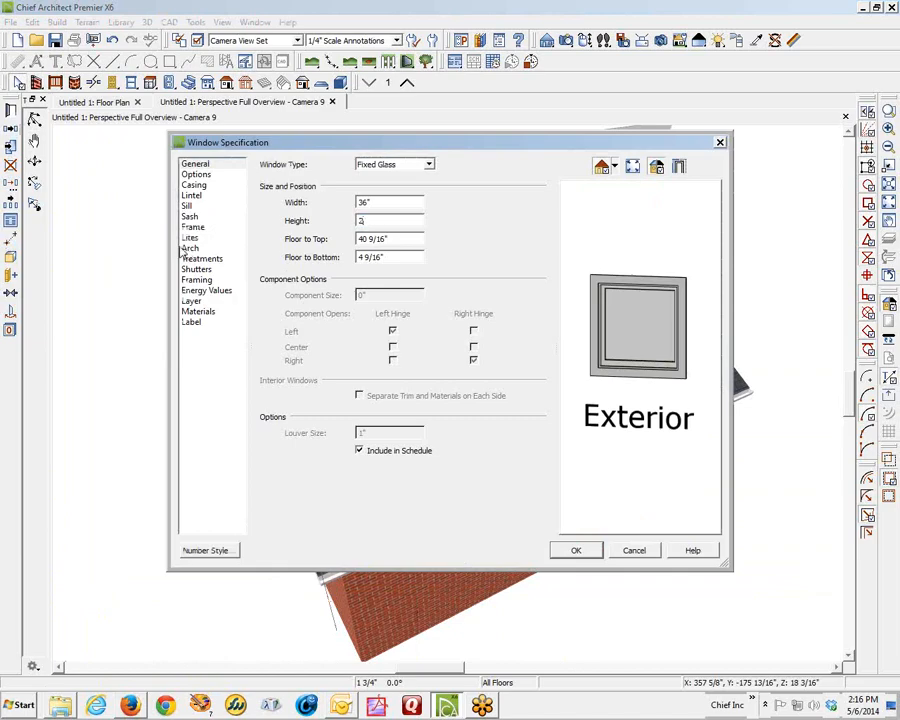
{"action": "type", "text": "24"}
{"action": "left_click", "coordinate": [566, 556]}
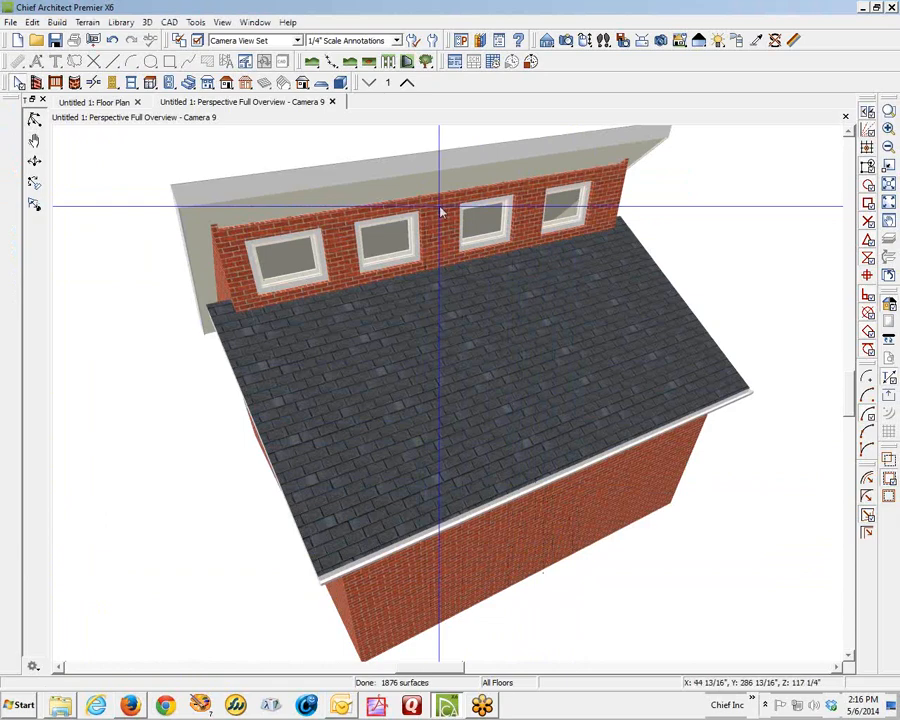
- Raise the attic wall's top edge to the underside of the upper roof and change its wall type to Siding-4
{"action": "left_click", "coordinate": [442, 208]}
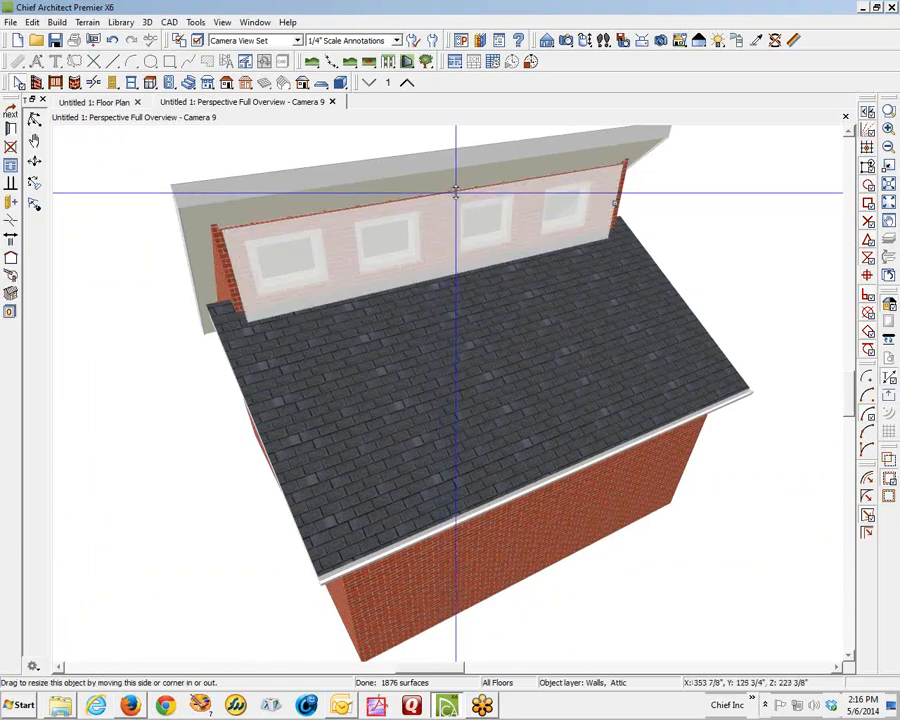
{"action": "mouse_move", "coordinate": [454, 191]}
{"action": "left_mouse_down"}
{"action": "mouse_move", "coordinate": [446, 184]}
{"action": "mouse_move", "coordinate": [453, 186]}
{"action": "left_mouse_up"}
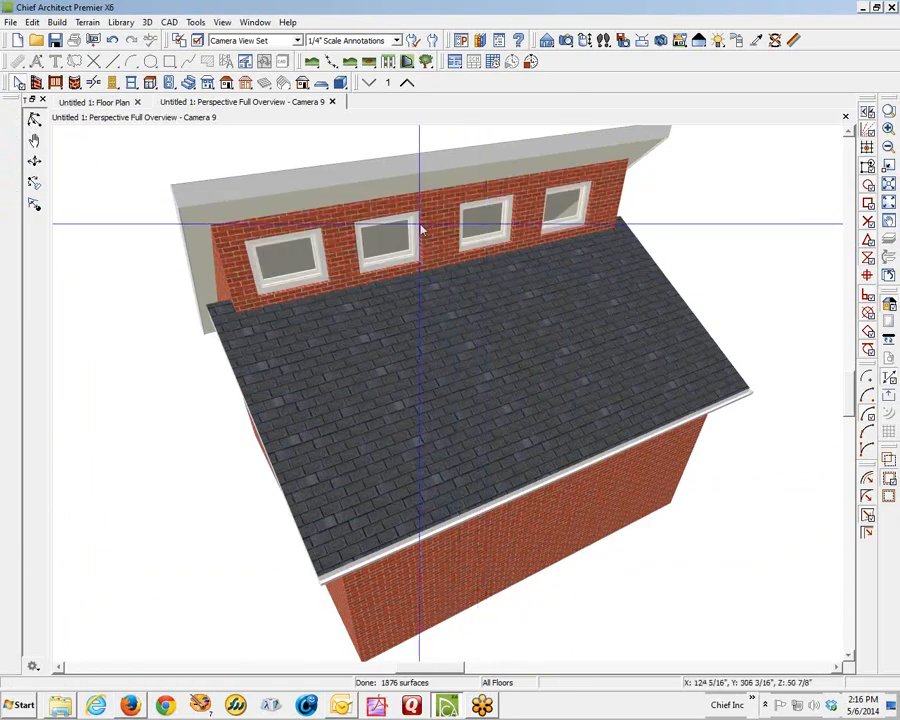
{"action": "right_click", "coordinate": [451, 210]}
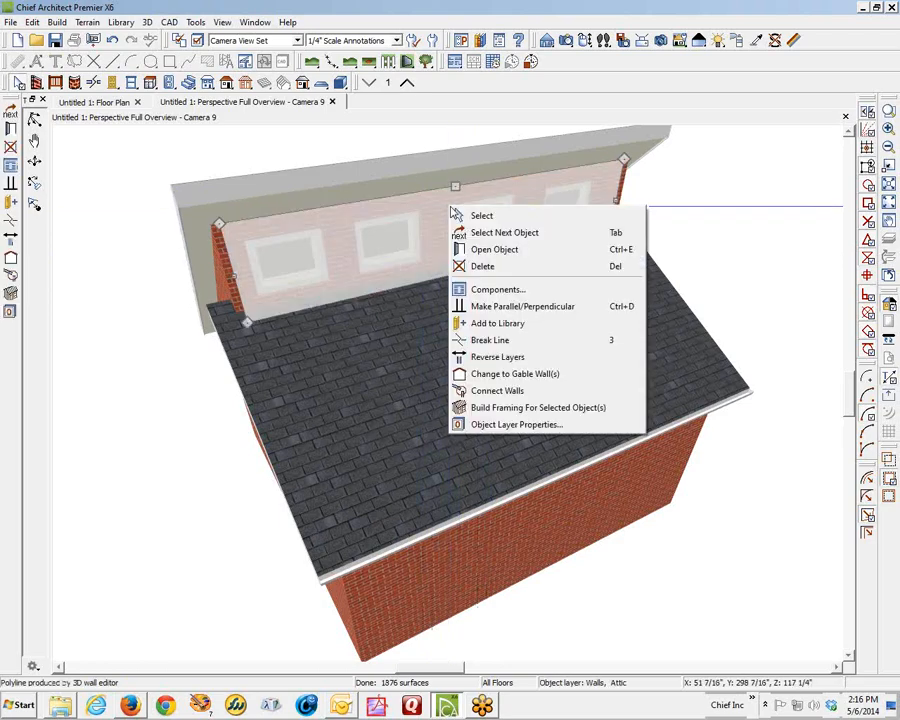
{"action": "left_click", "coordinate": [486, 249]}
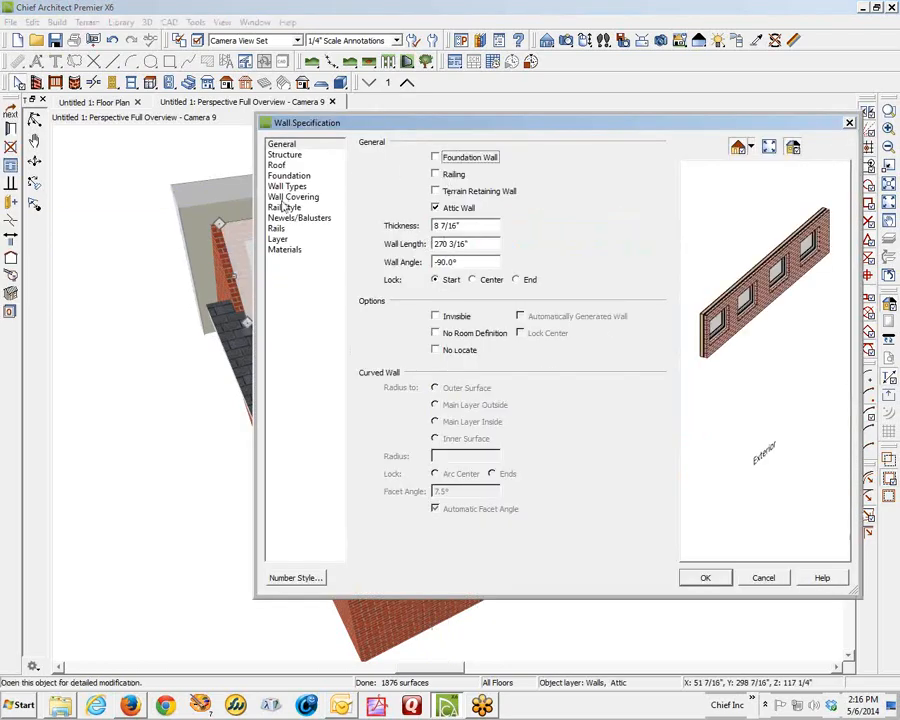
{"action": "left_click", "coordinate": [285, 187]}
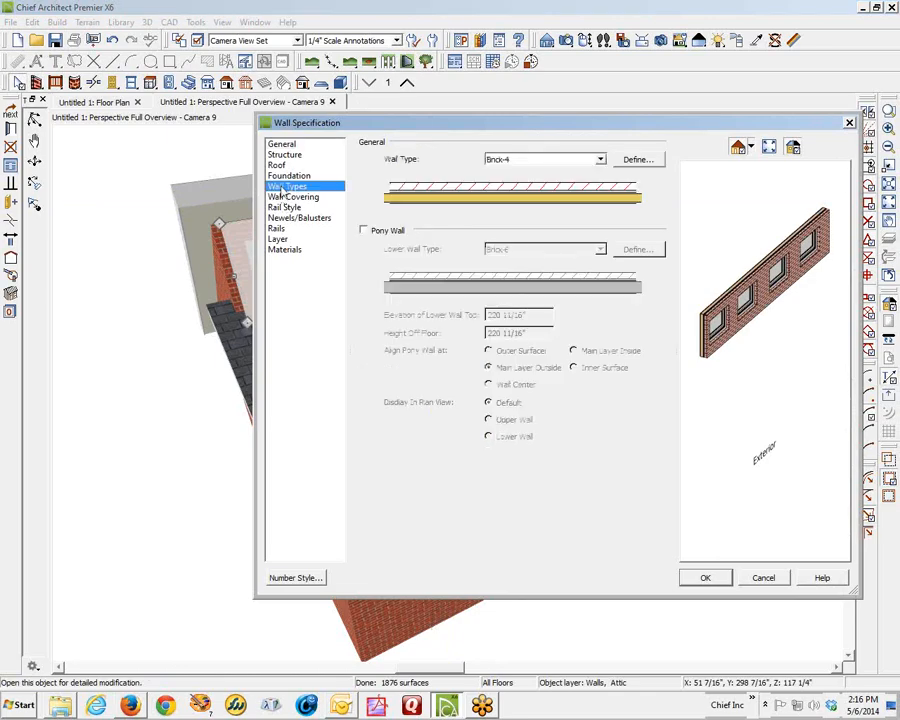
{"action": "left_click", "coordinate": [601, 161]}
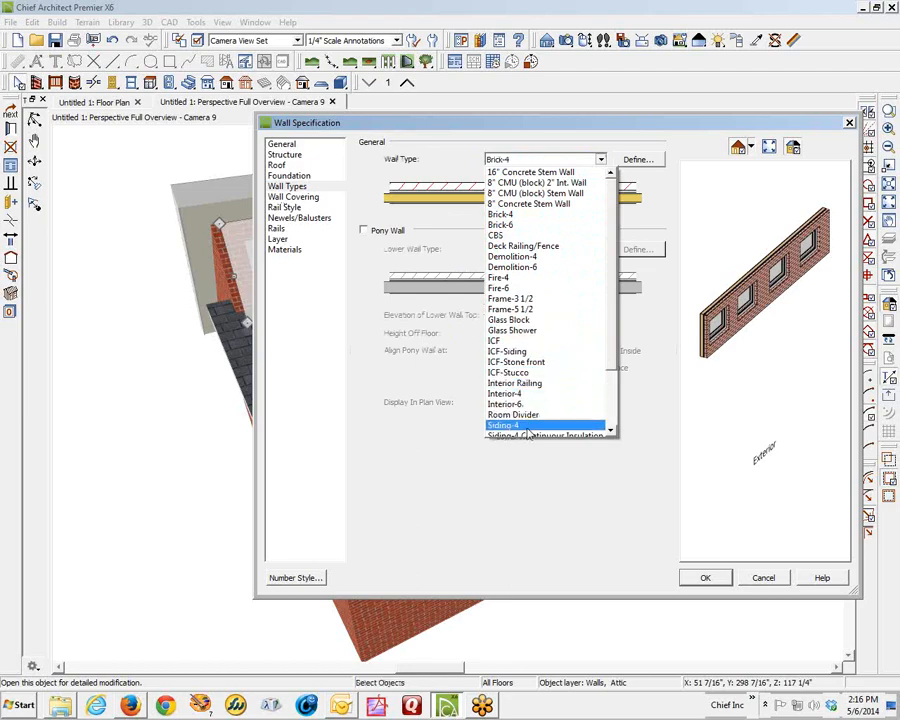
{"action": "left_click", "coordinate": [527, 426]}
{"action": "left_click", "coordinate": [712, 580]}
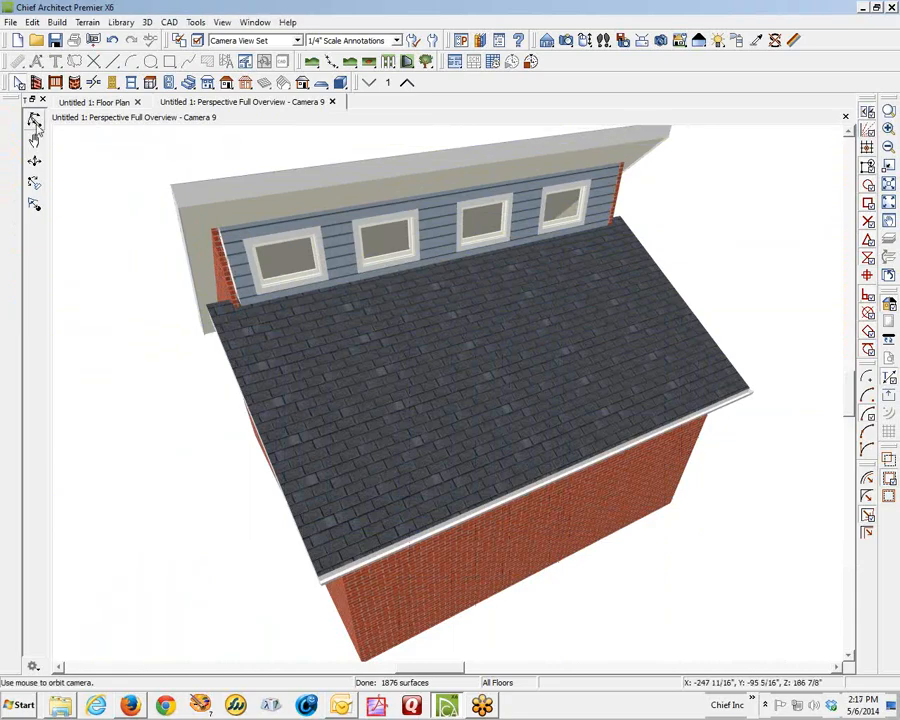
{"action": "left_click_drag", "start_coordinate": [34, 120], "coordinate": [102, 200]}
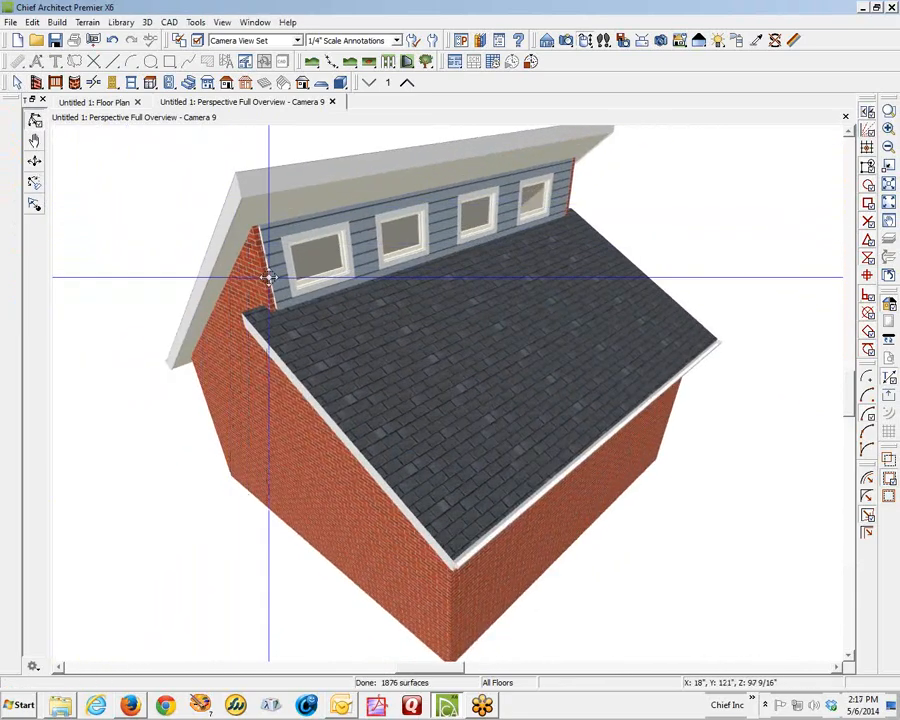
{"action": "left_click_drag", "start_coordinate": [265, 268], "coordinate": [483, 187]}
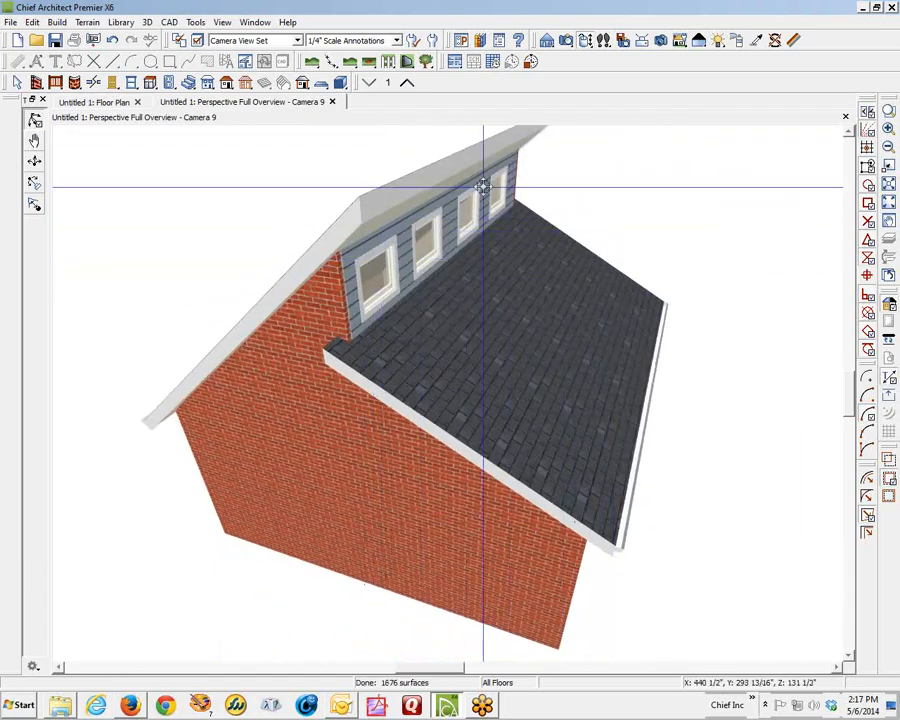